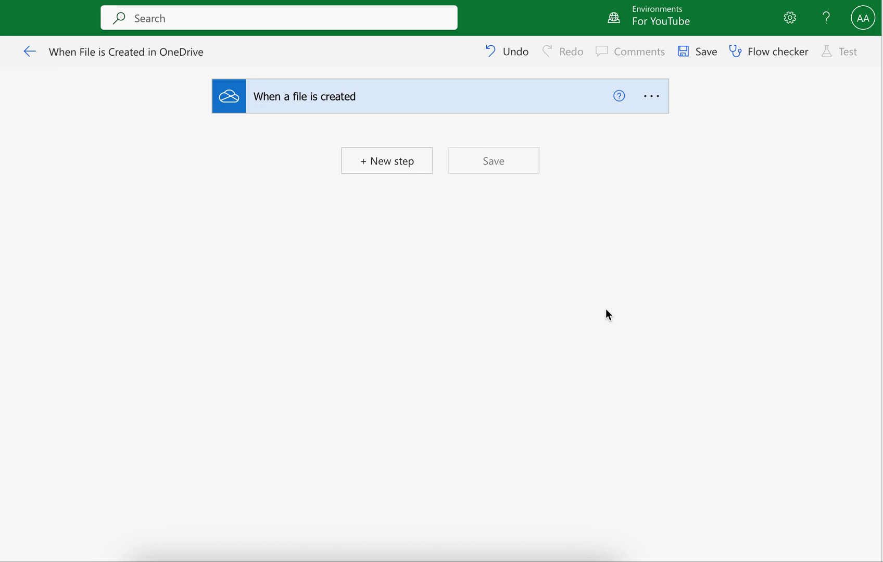
Check the trigger's /Flow Folder and advanced subfolder options, then add a new step below it.
click(400, 176)
click(657, 164)
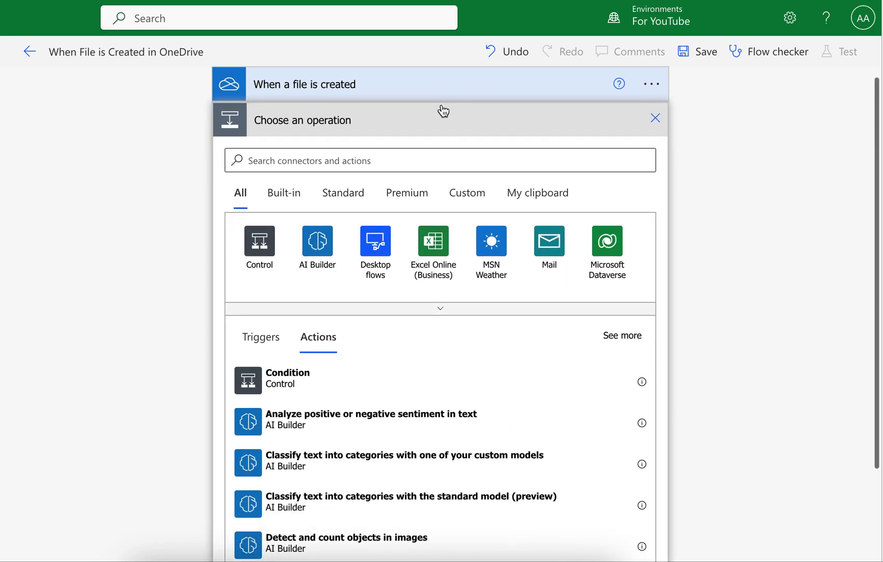
click(416, 112)
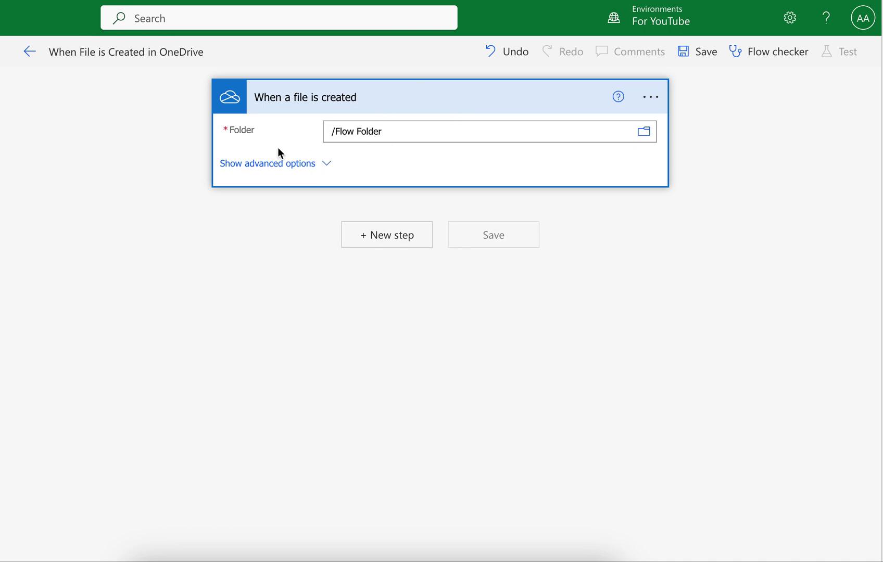
click(280, 163)
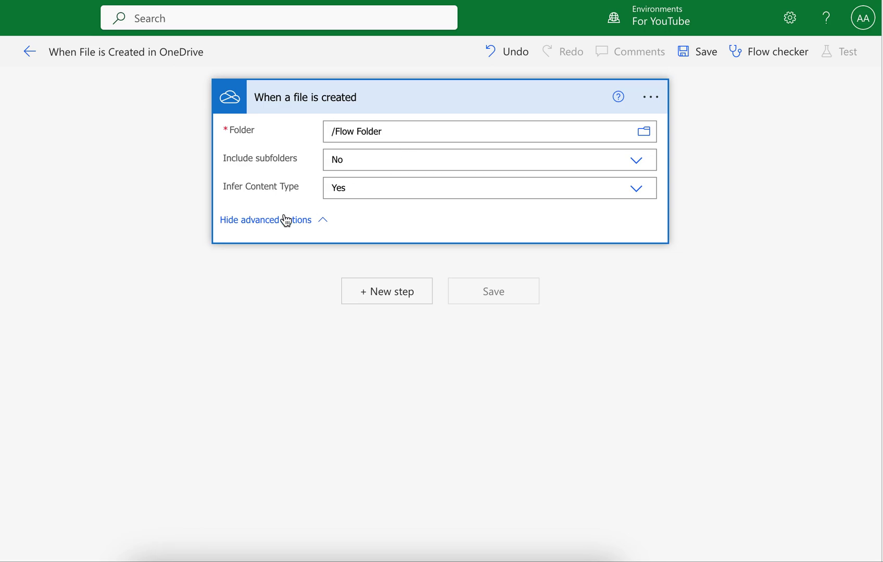
click(365, 163)
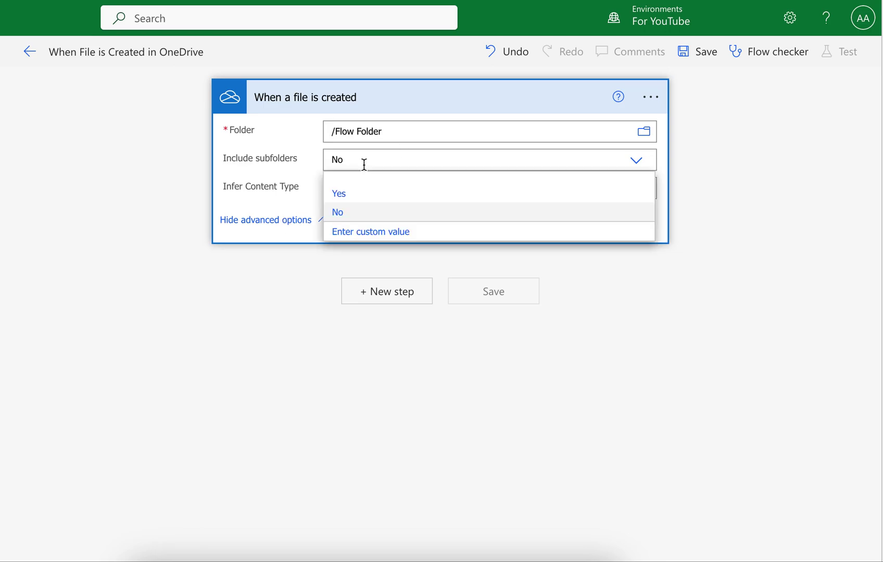
click(257, 223)
click(357, 237)
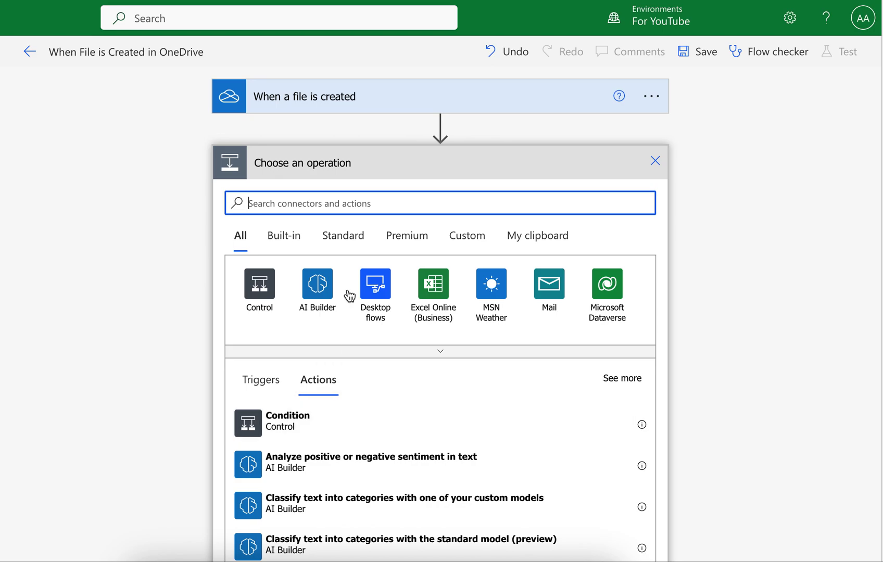
Search 'condition' and insert the Control Condition action after the OneDrive trigger.
text(co)
text(nsdi)
key(BackSpace)
key(BackSpace)
key(BackSpace)
text(di)
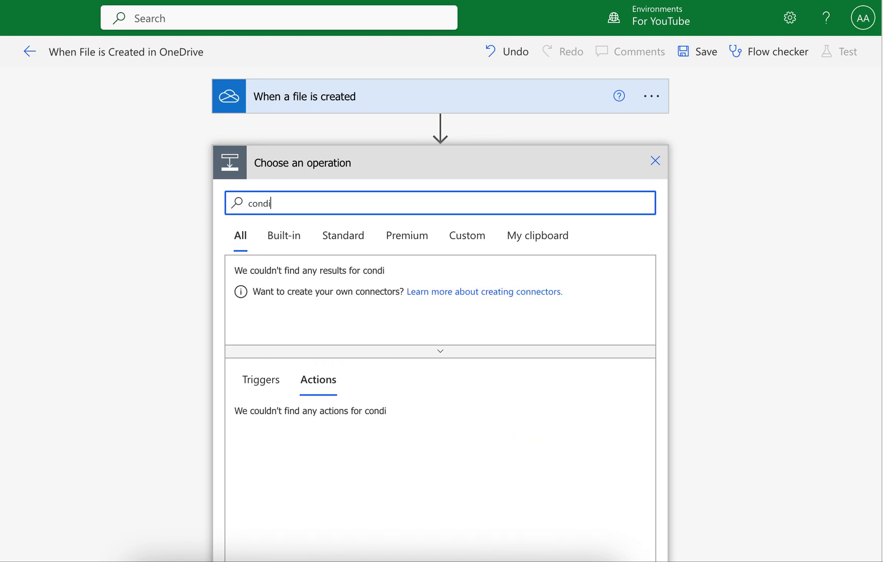
text(tion)
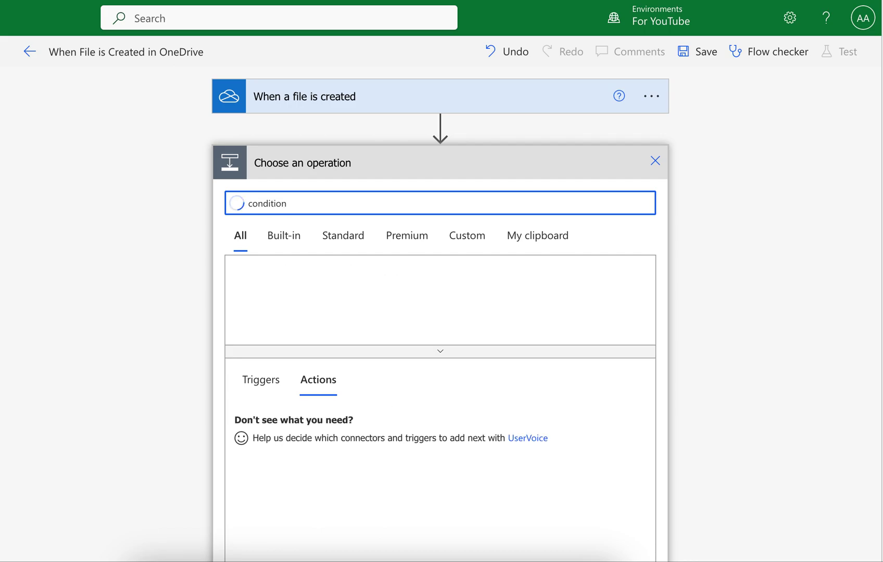
click(289, 428)
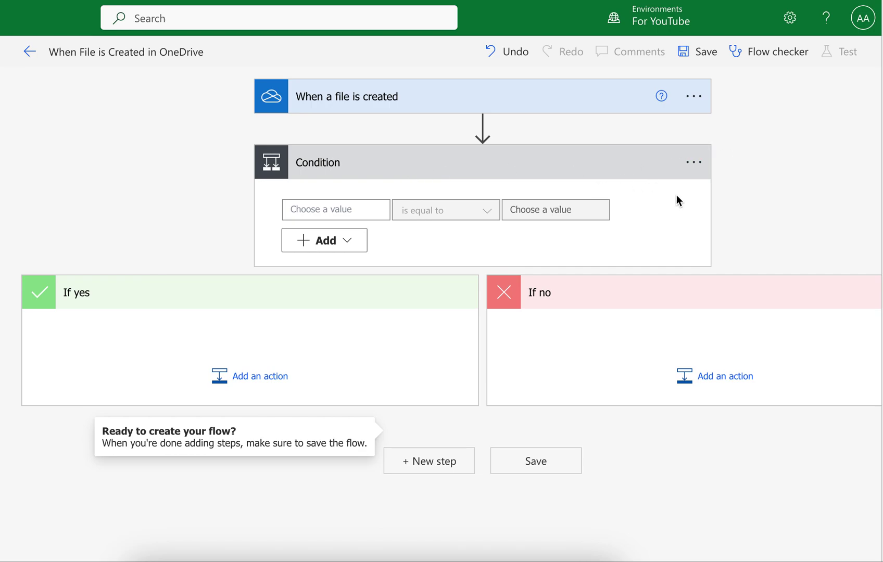
Rename the Condition step to 'Condition - 1'.
click(694, 162)
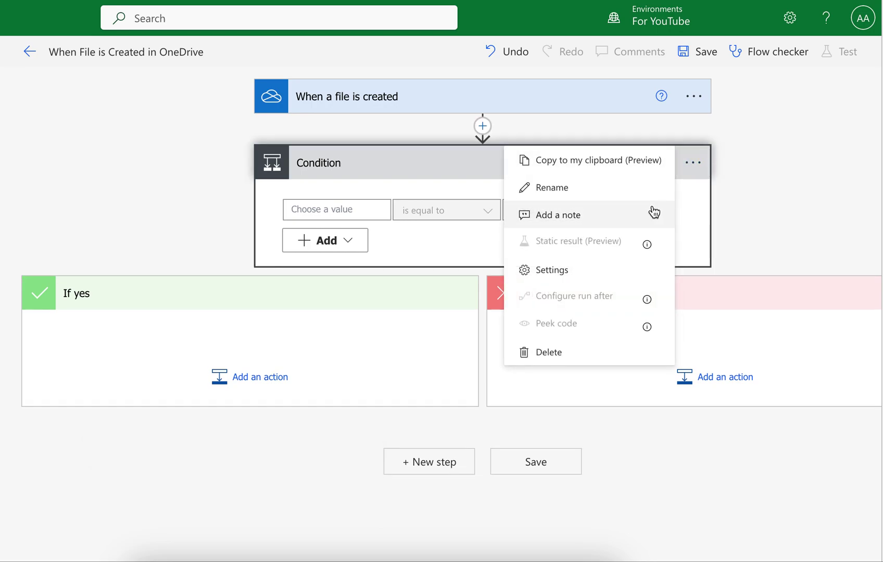
click(647, 197)
click(390, 157)
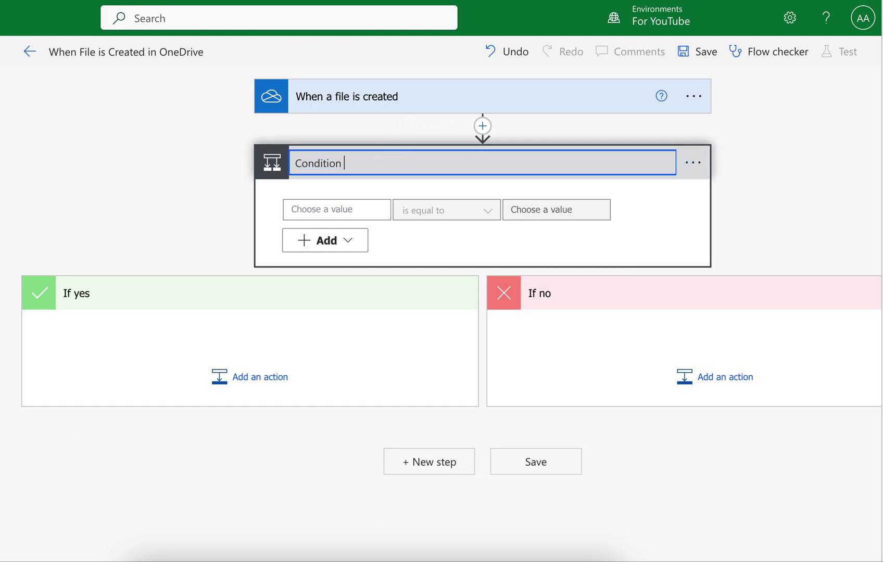
text(- 1)
click(732, 187)
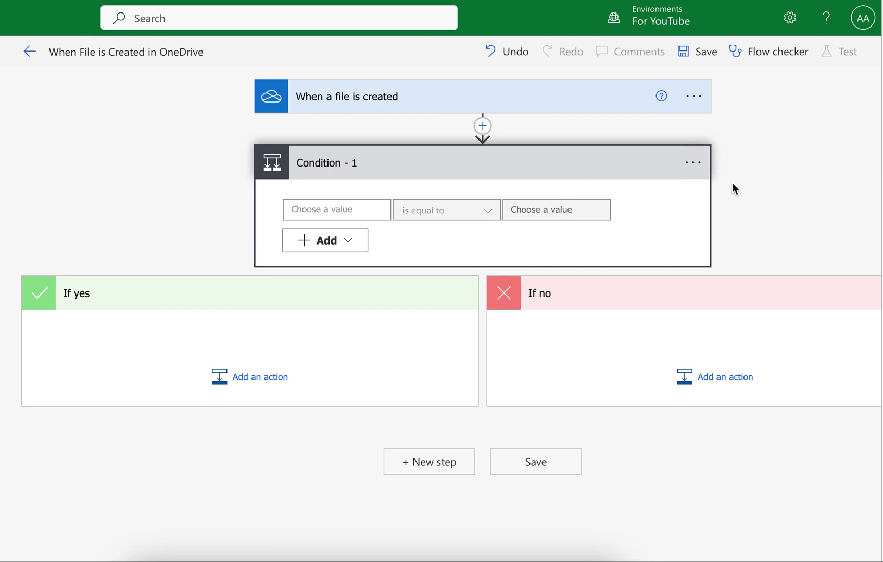
Set the first rule to File name with the 'contains' operator, then switch to Finder.
click(330, 209)
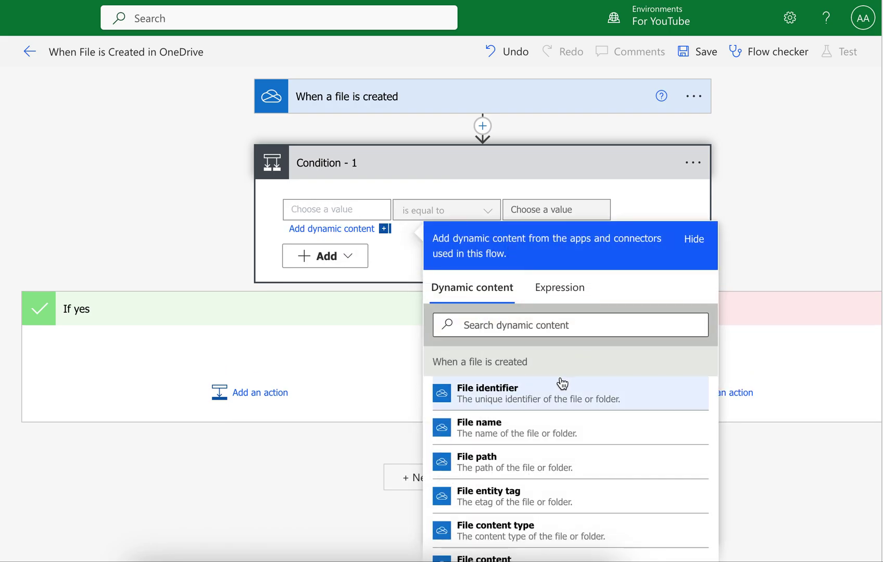
click(502, 424)
click(442, 214)
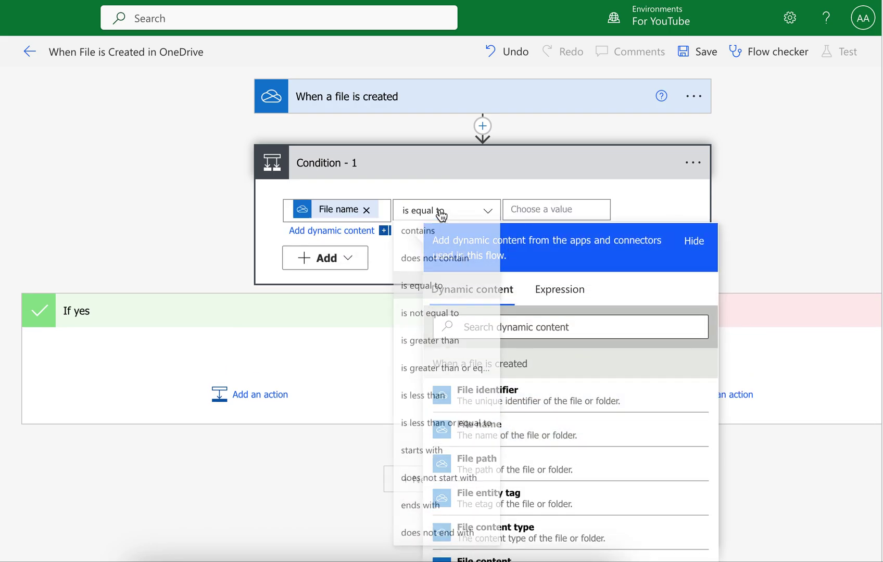
click(441, 213)
click(790, 177)
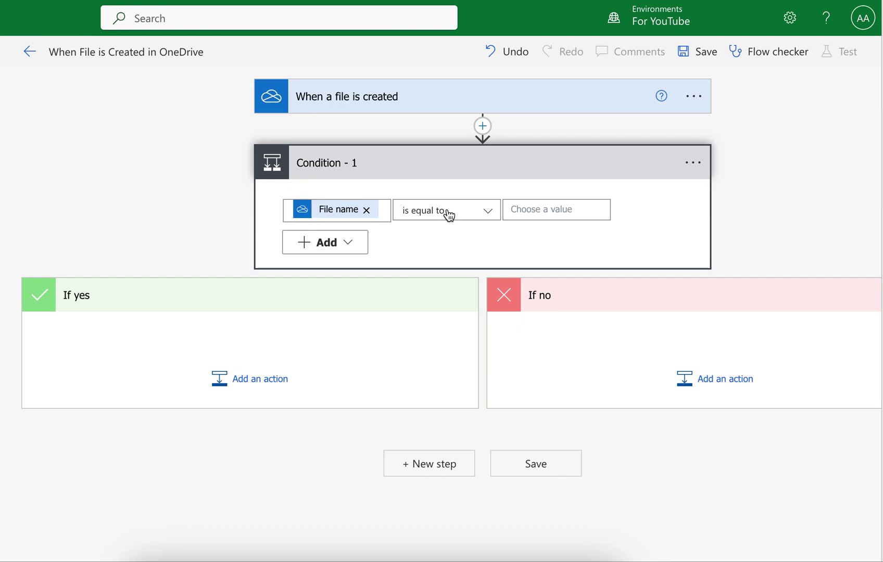
click(447, 211)
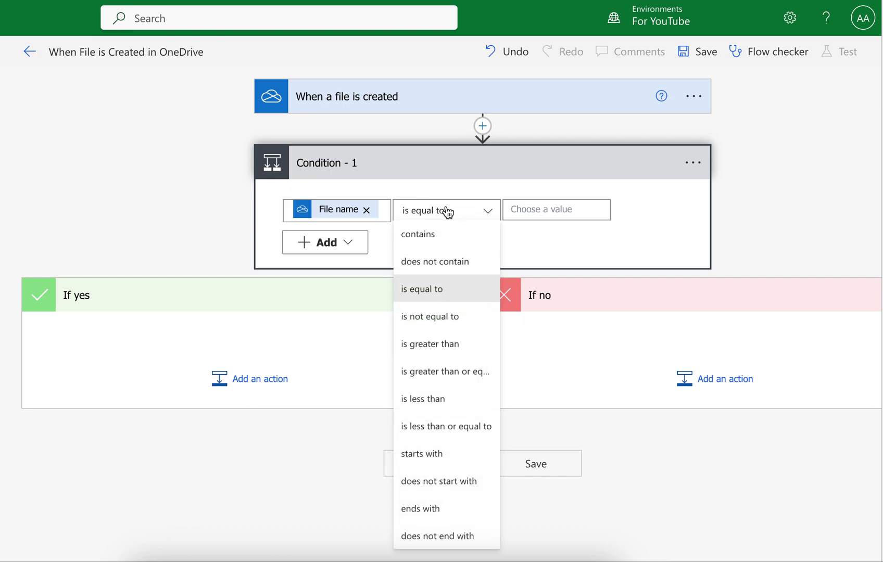
click(417, 234)
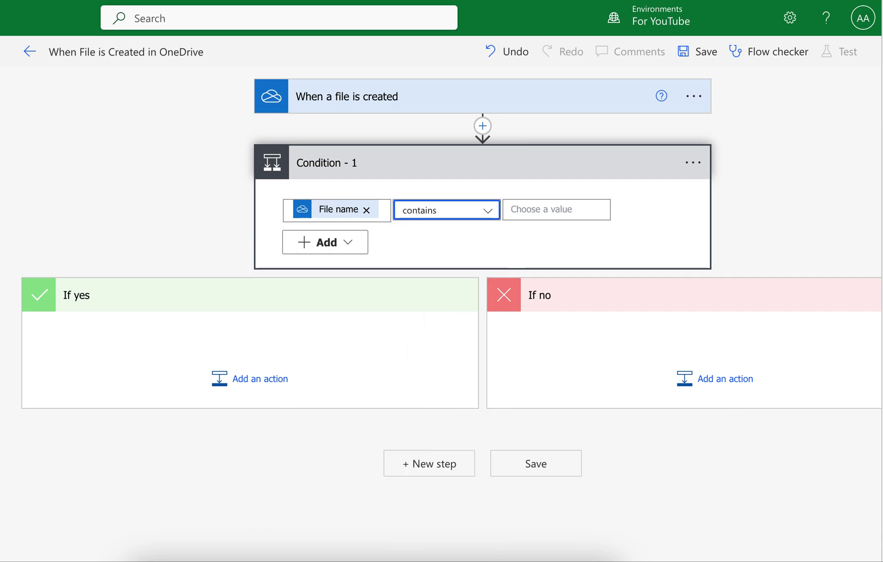
click(156, 539)
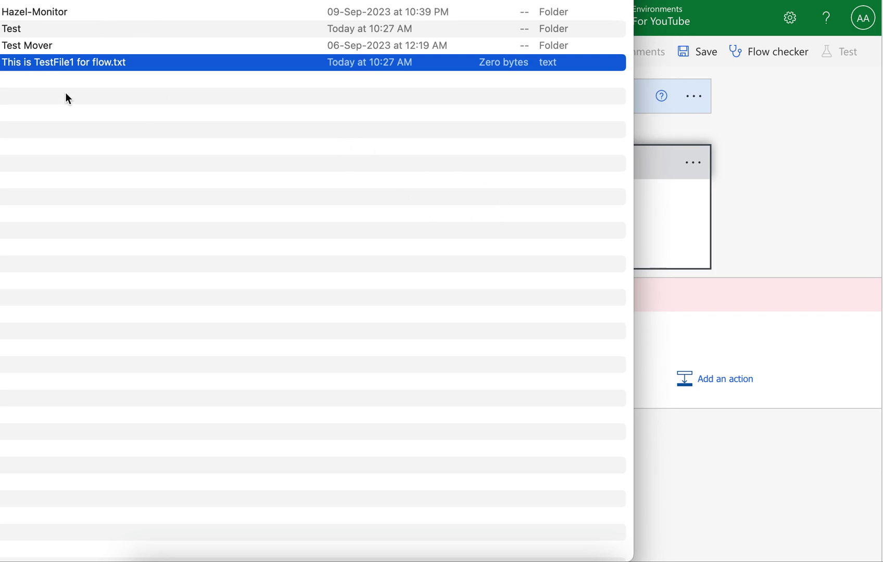
Copy 'TestFile1' from the test file's name and paste it as the condition's comparison value.
right_click(78, 66)
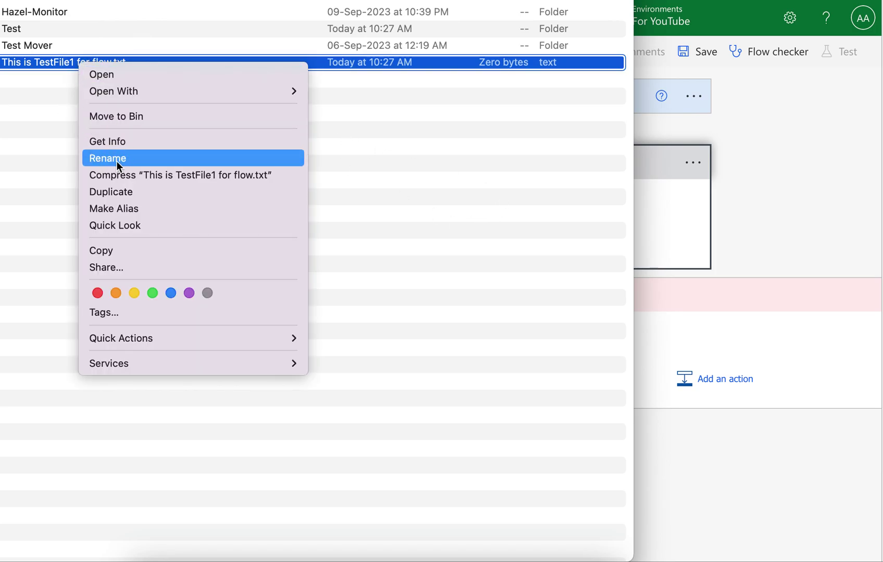
click(117, 161)
double_click(52, 62)
key(super+c)
click(788, 225)
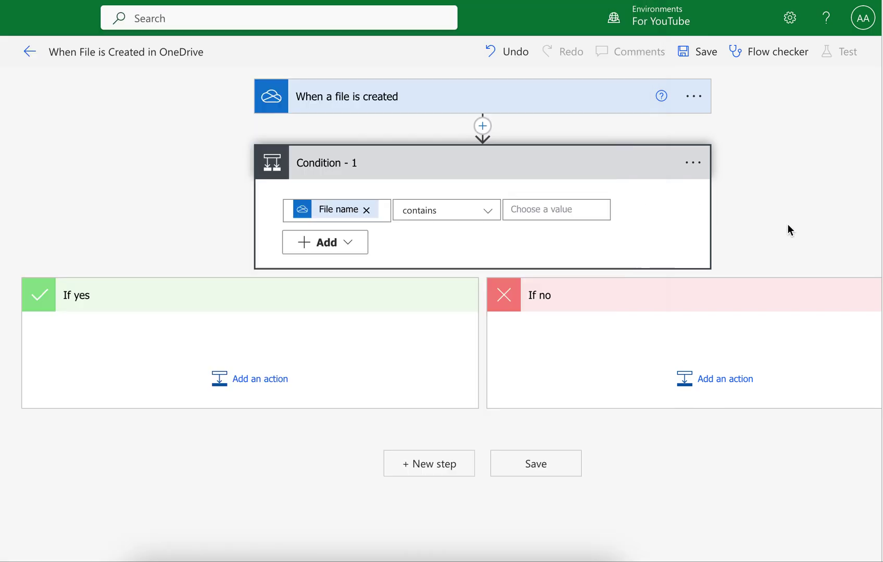
click(541, 217)
key(super+v)
click(733, 169)
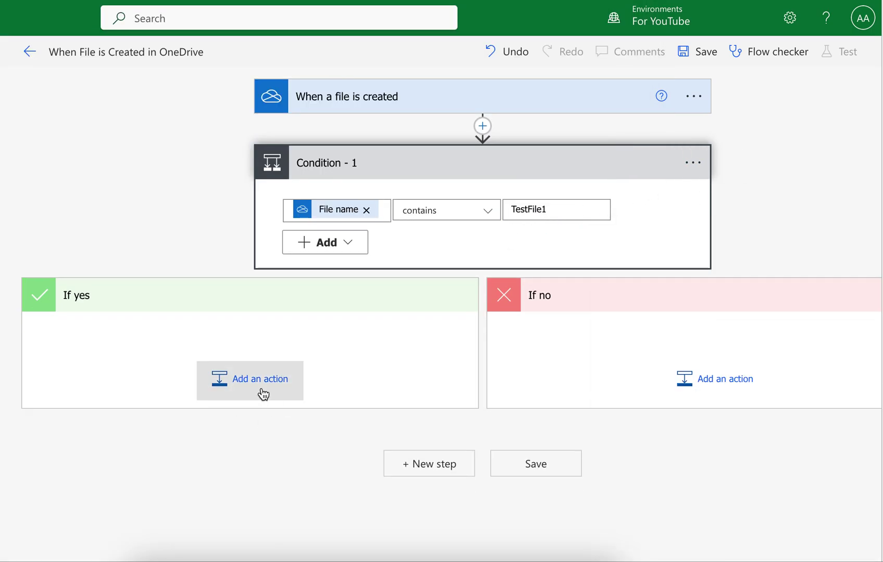
Add the Outlook Send an email (V2) action to the If yes branch.
click(262, 391)
text(send email)
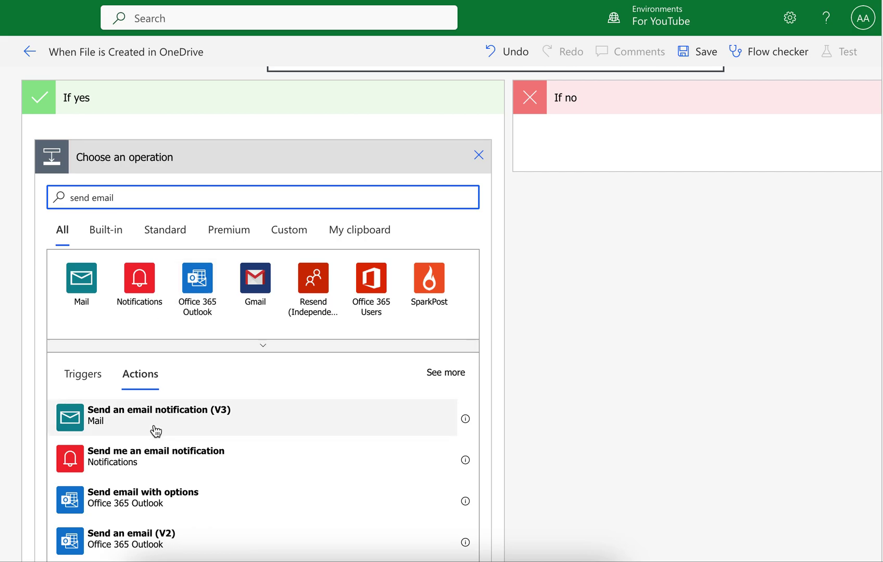
scroll(153, 430, down, 3)
click(155, 465)
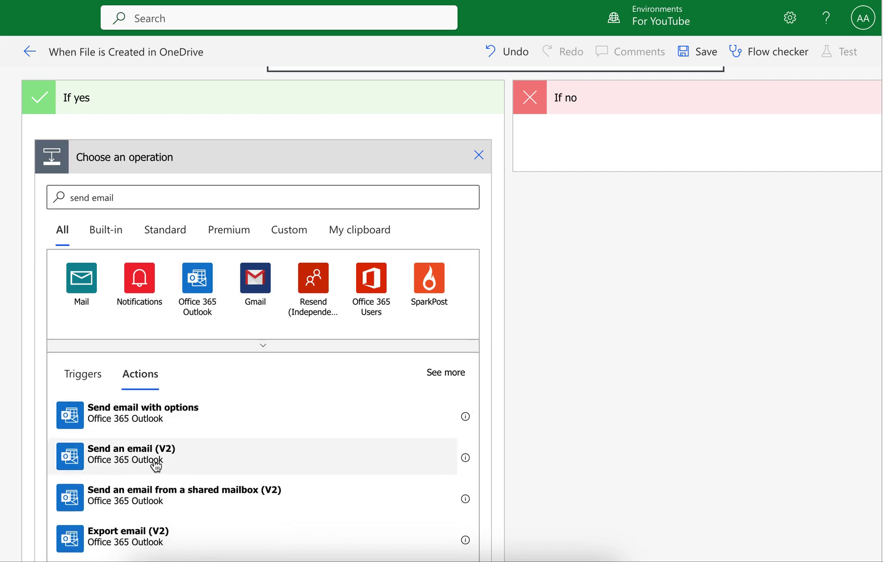
Enter a placeholder recipient and the subject 'test subject', then move to the Body field.
click(228, 261)
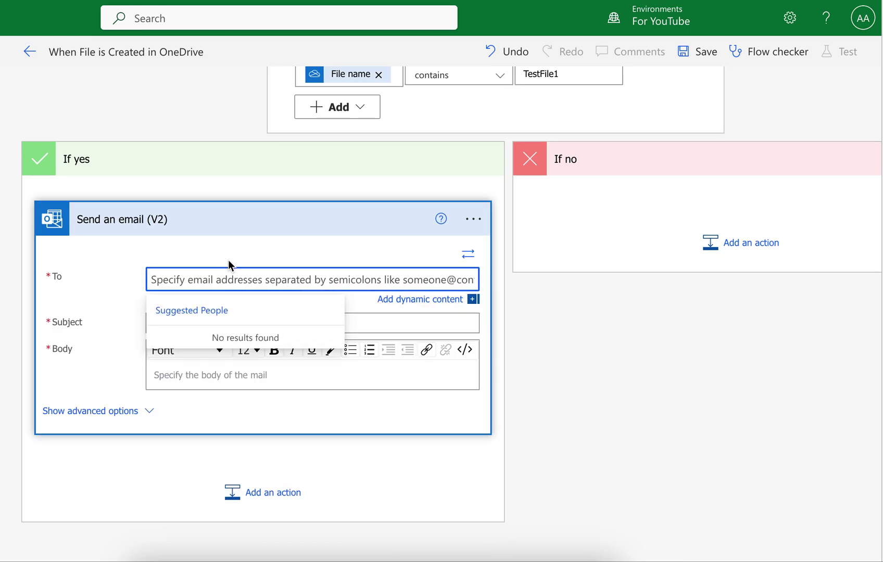
text(Person 1)
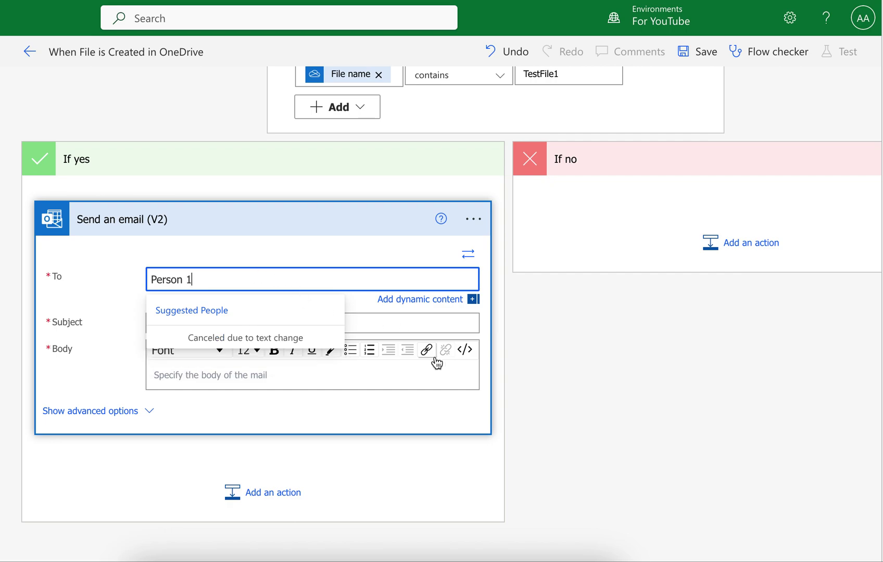
click(395, 319)
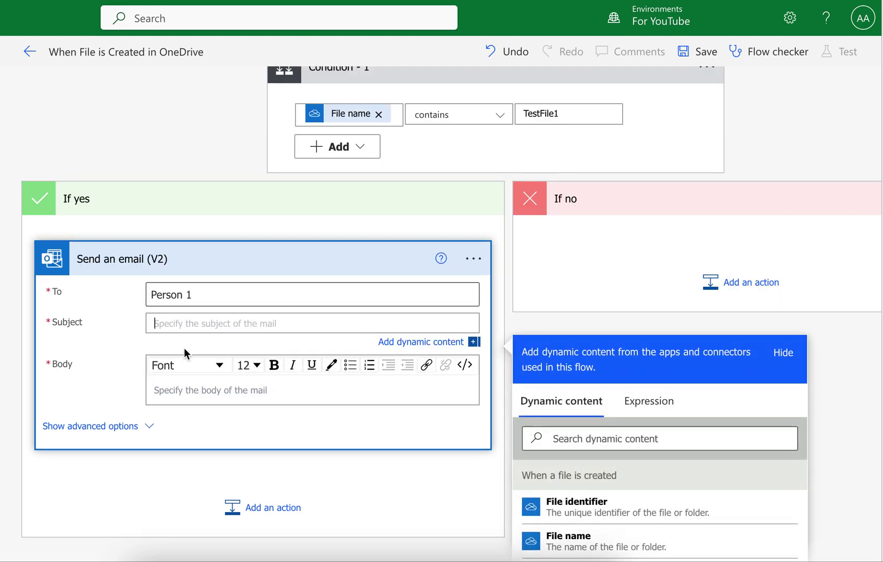
text(test )
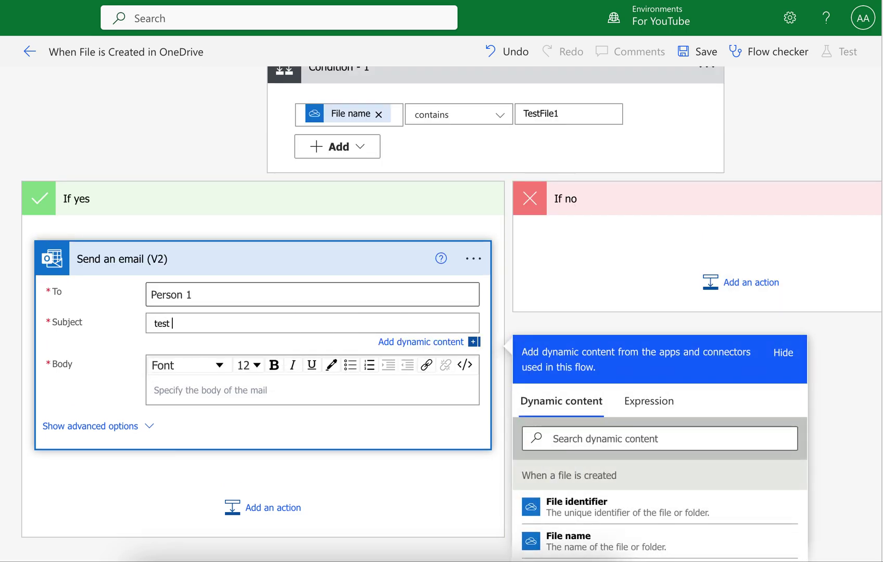
text(subject)
scroll(138, 335, down, 2)
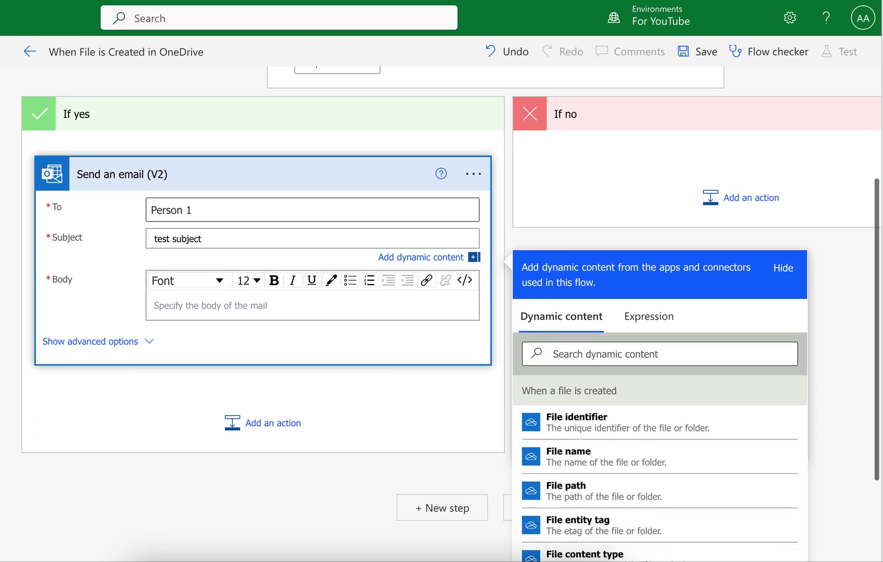
click(212, 290)
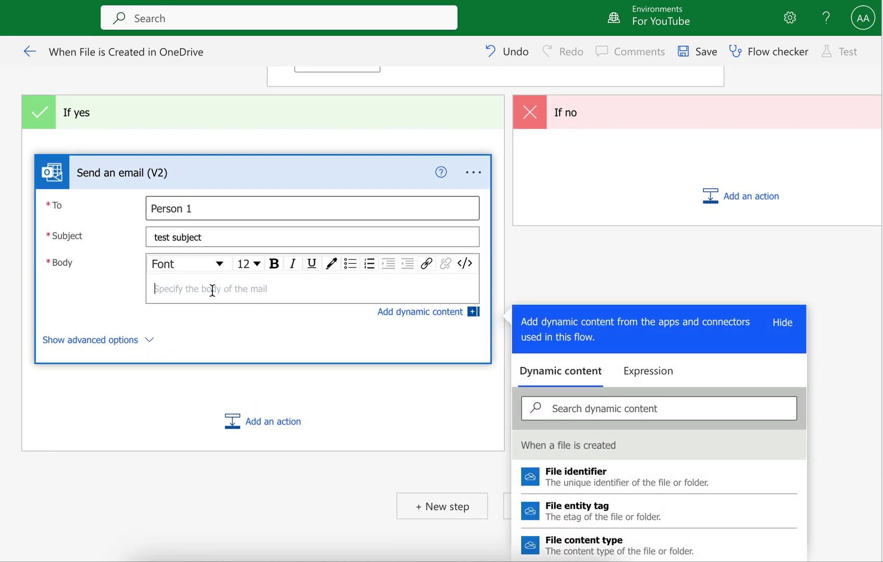
Show the email's advanced options and set Attachments Name to File name and Content to File content.
click(131, 342)
scroll(130, 342, down, 2)
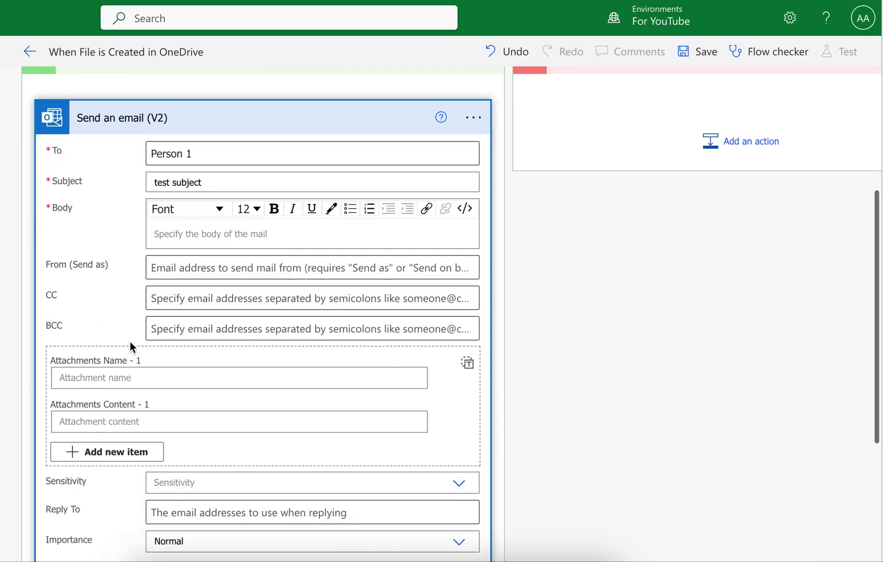
scroll(160, 304, down, 2)
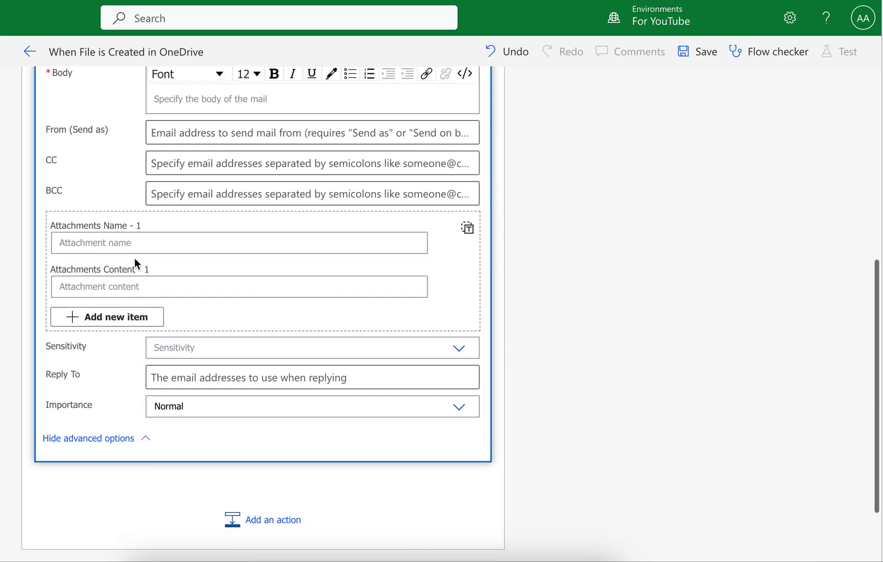
click(222, 244)
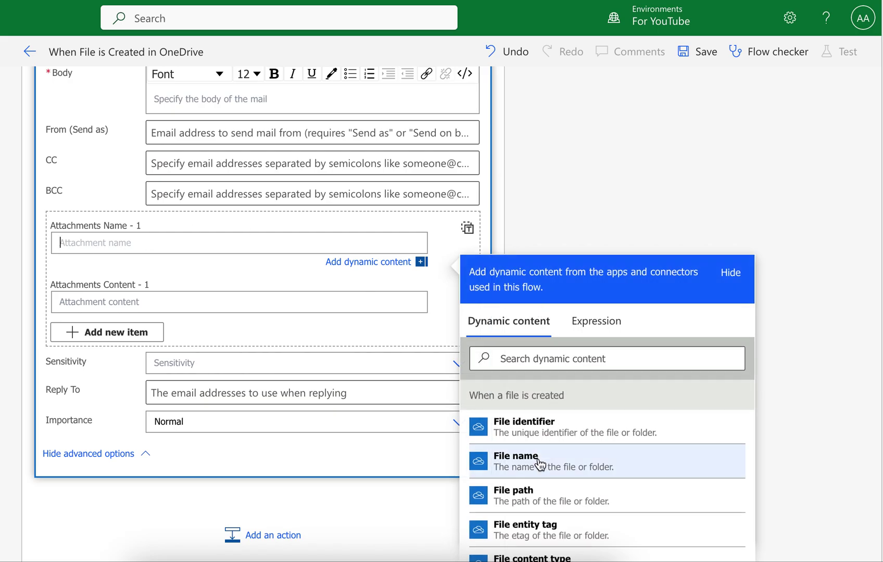
click(538, 464)
click(244, 300)
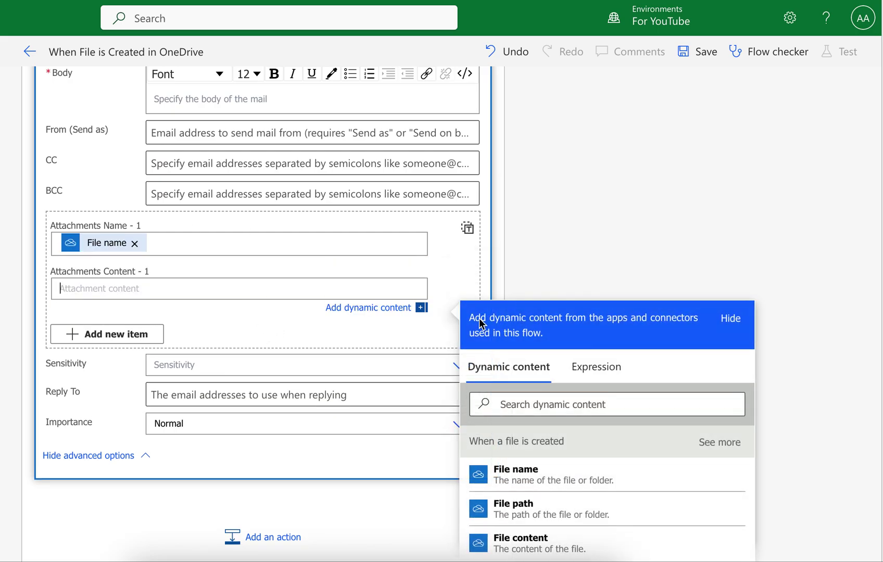
scroll(524, 316, down, 2)
click(563, 454)
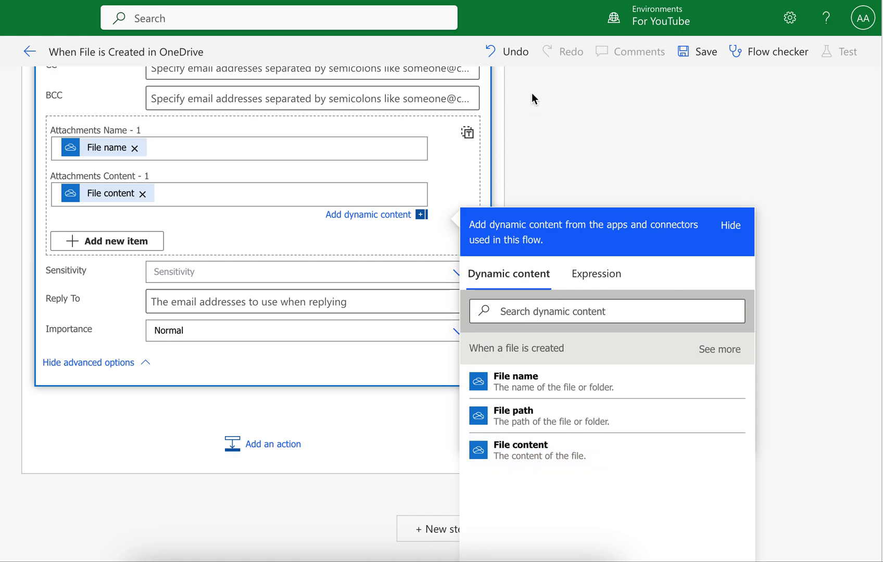
click(217, 261)
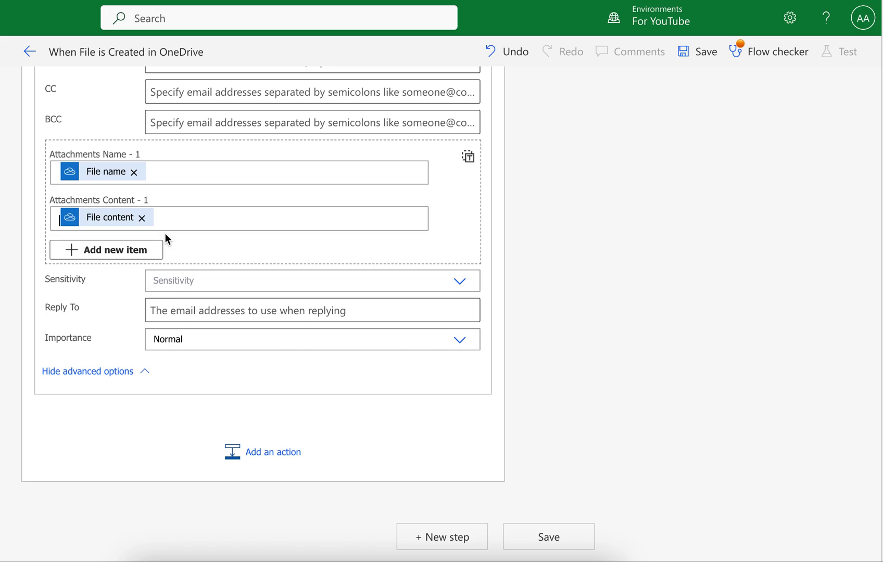
scroll(468, 281, up, 5)
scroll(469, 280, up, 2)
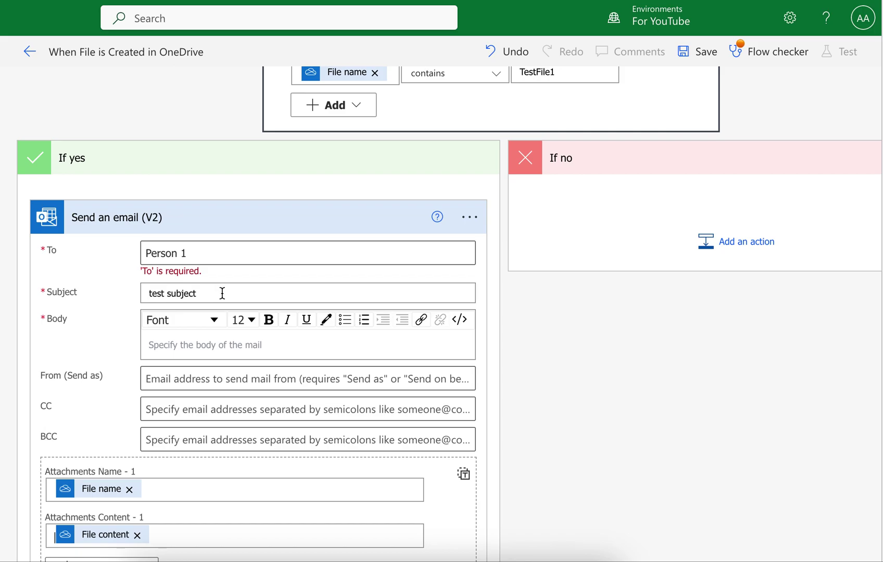
Replace the Person 1 placeholder in the To field with a sample recipient e-mail address.
drag(203, 253, 129, 258)
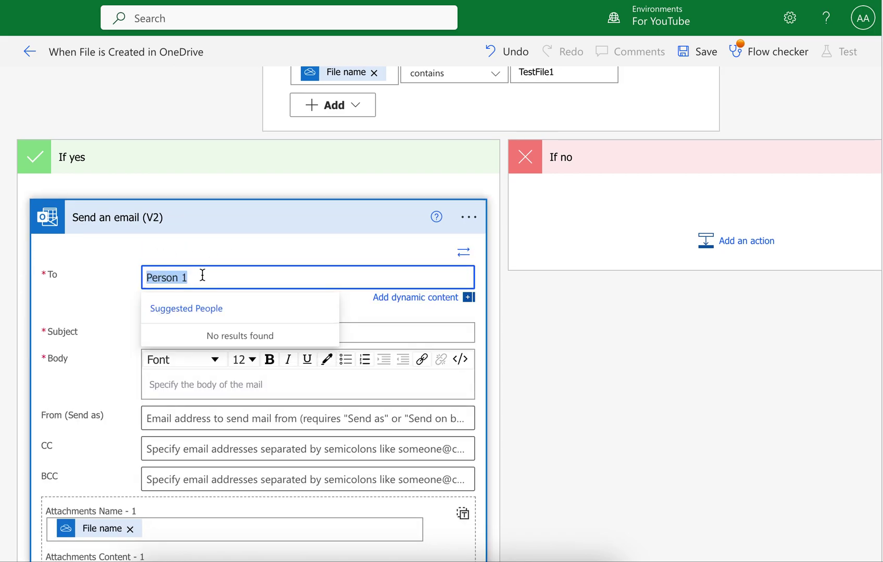
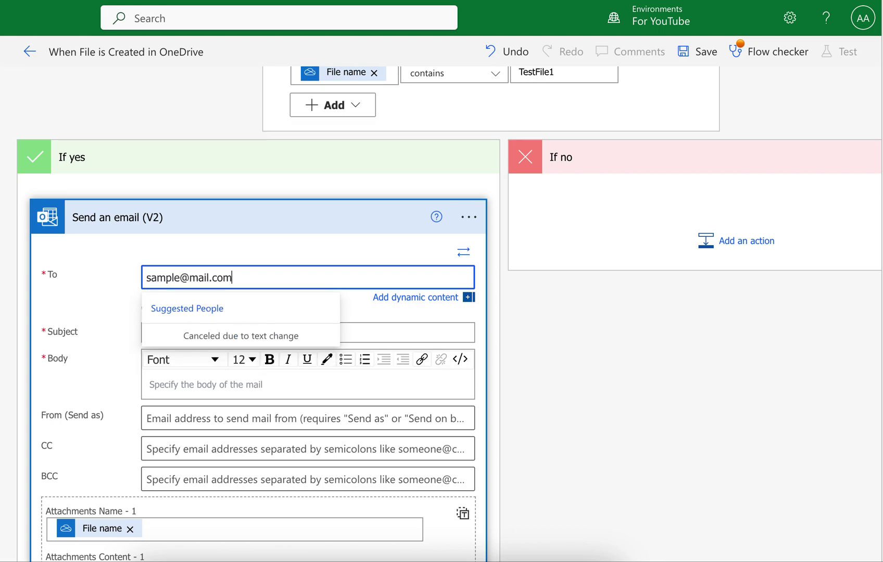
key(Return)
click(558, 366)
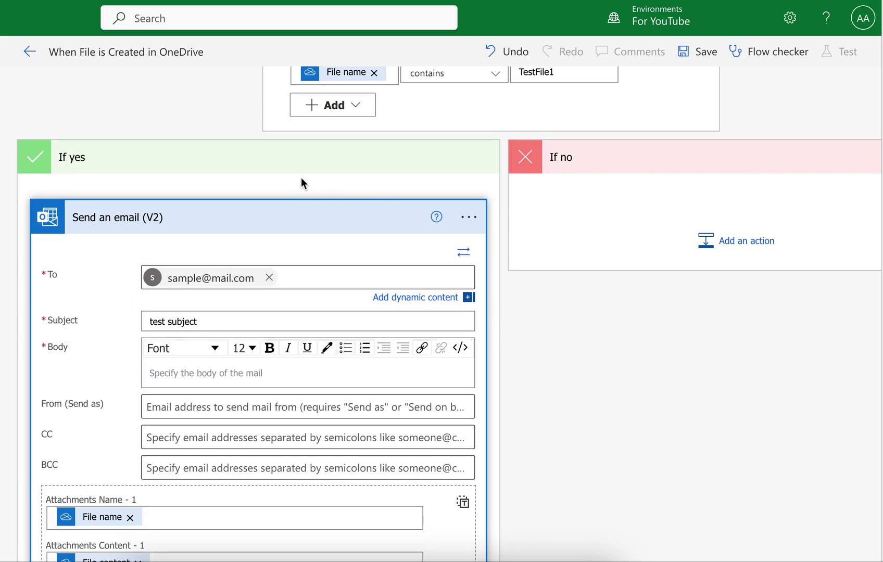
Collapse the Send an email (V2) card and scroll sideways across the flow.
click(295, 221)
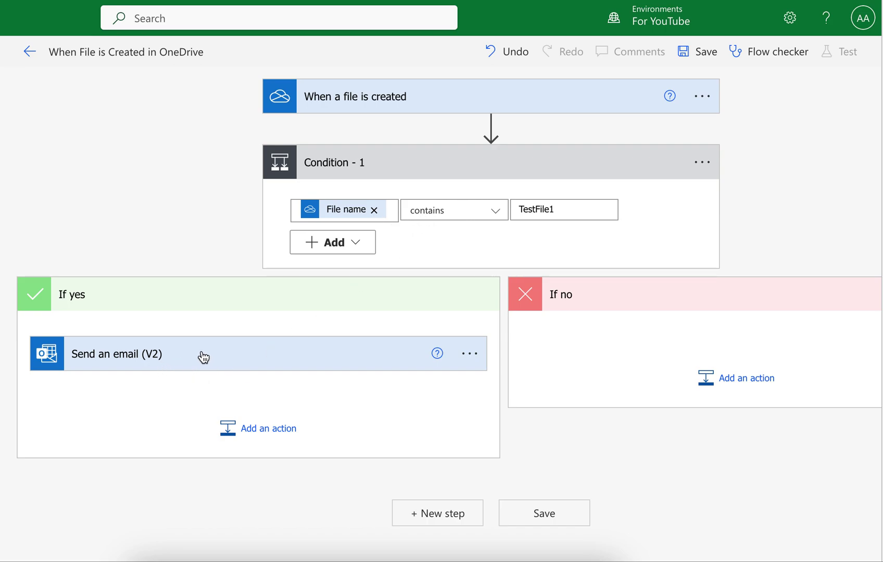
scroll(203, 357, right, 2)
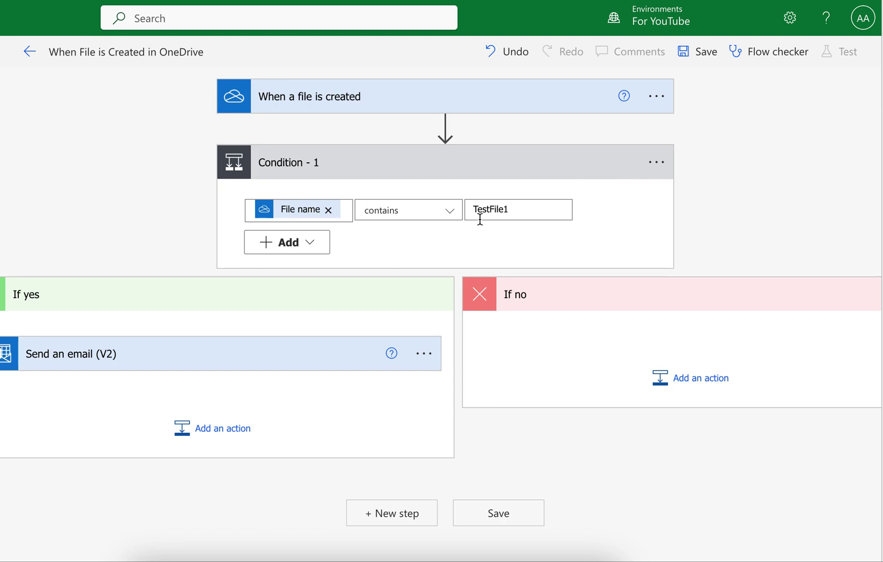
scroll(516, 343, right, 2)
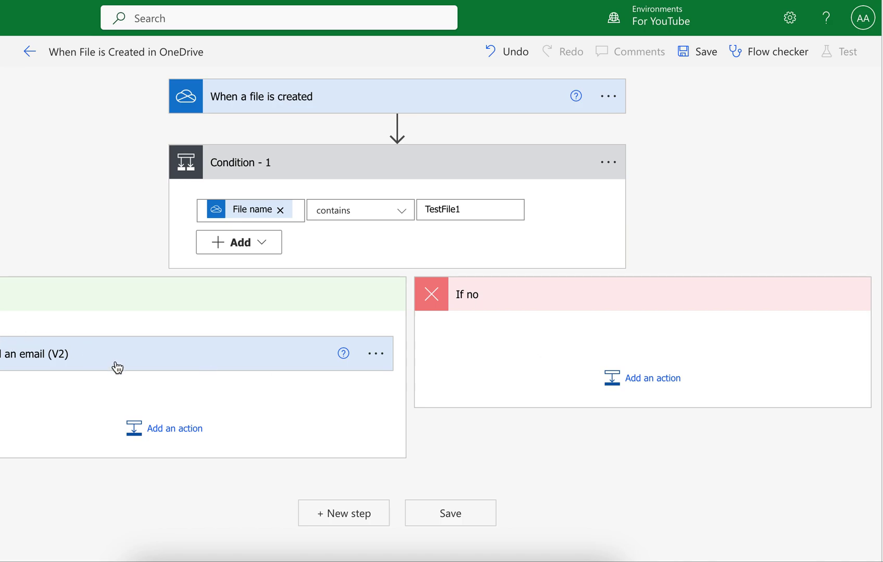
click(618, 381)
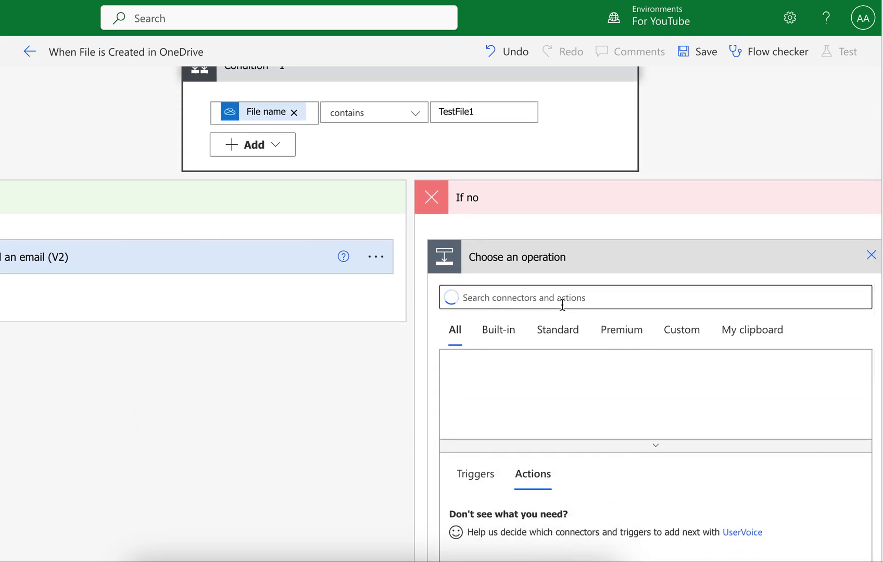
click(522, 373)
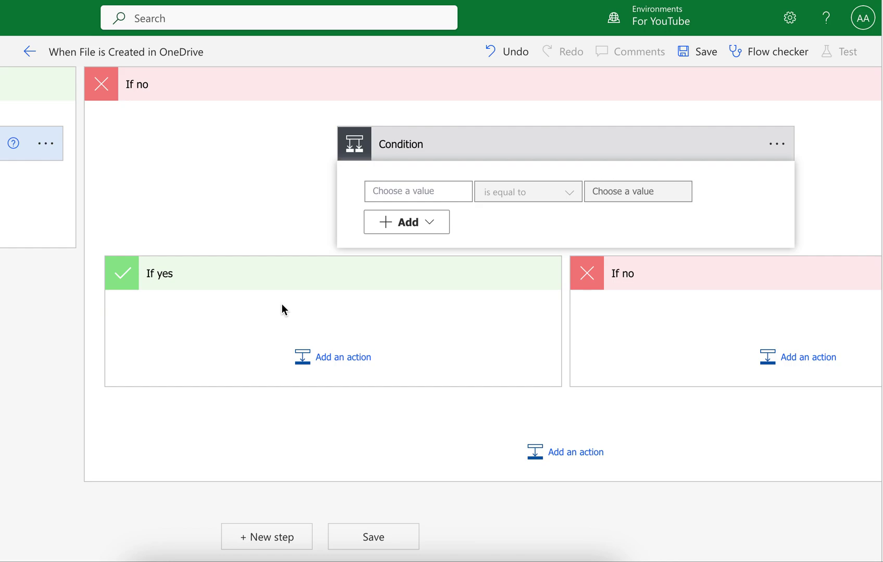
click(781, 146)
click(762, 147)
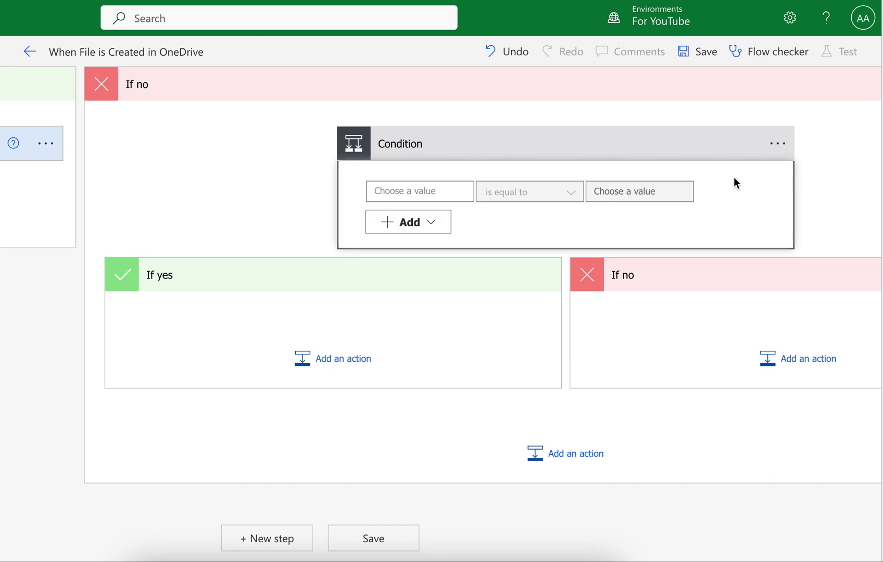
scroll(393, 349, right, 5)
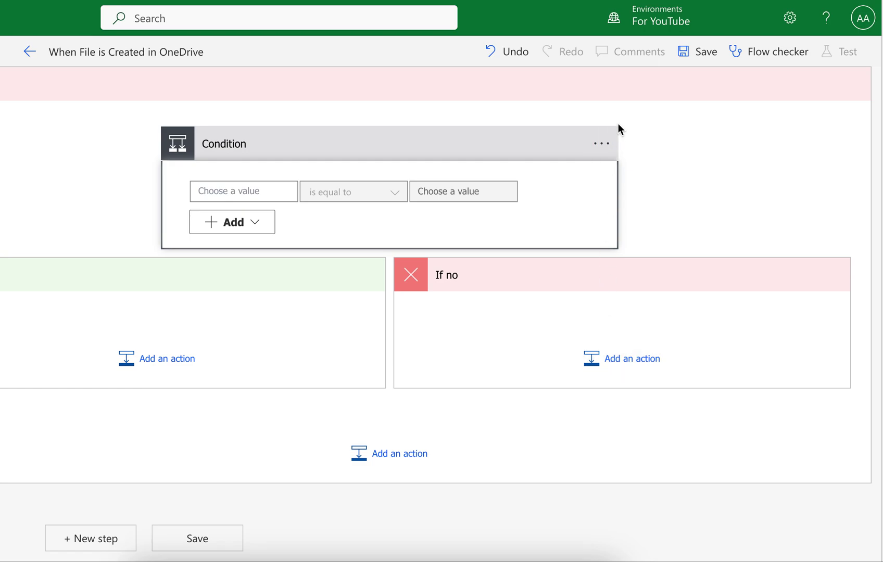
click(601, 144)
click(665, 333)
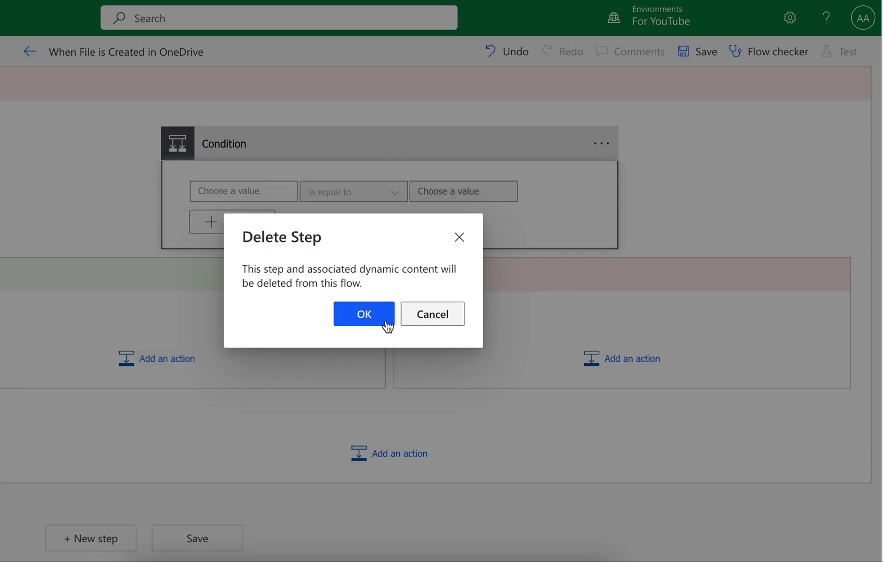
click(344, 319)
Collapse Condition - 1 and add another Condition step below it.
click(332, 167)
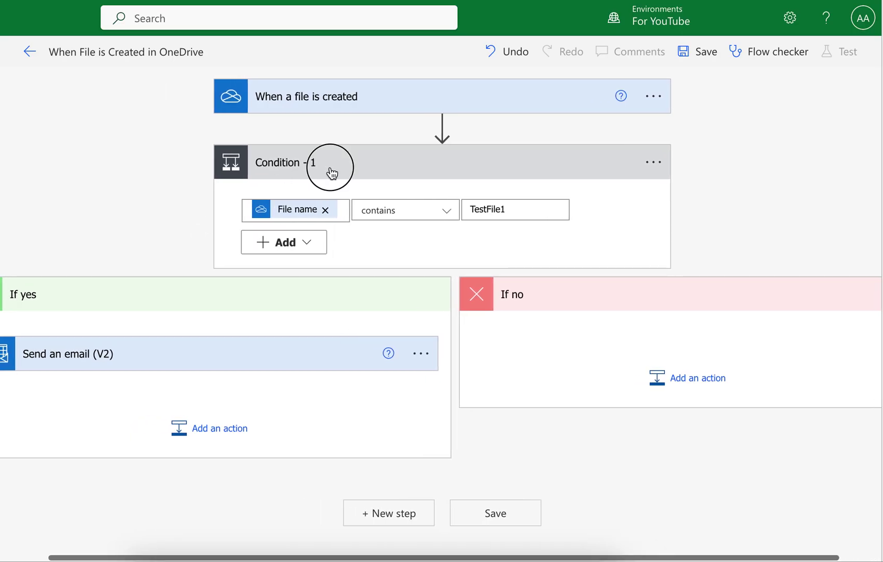
click(387, 227)
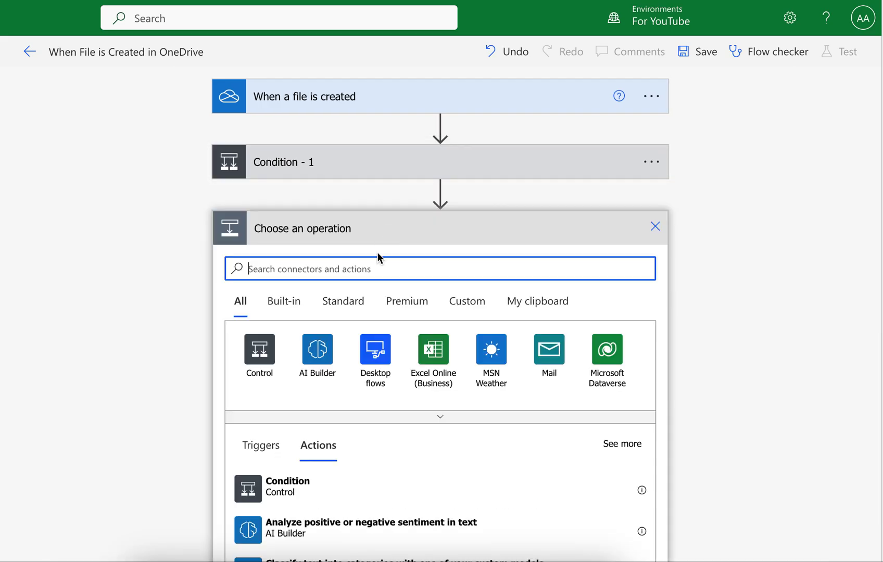
click(262, 479)
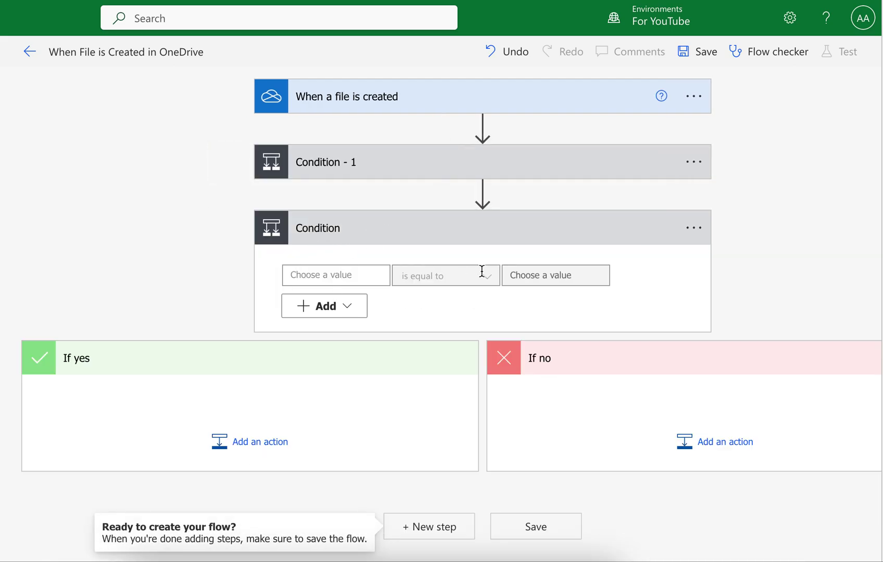
click(418, 233)
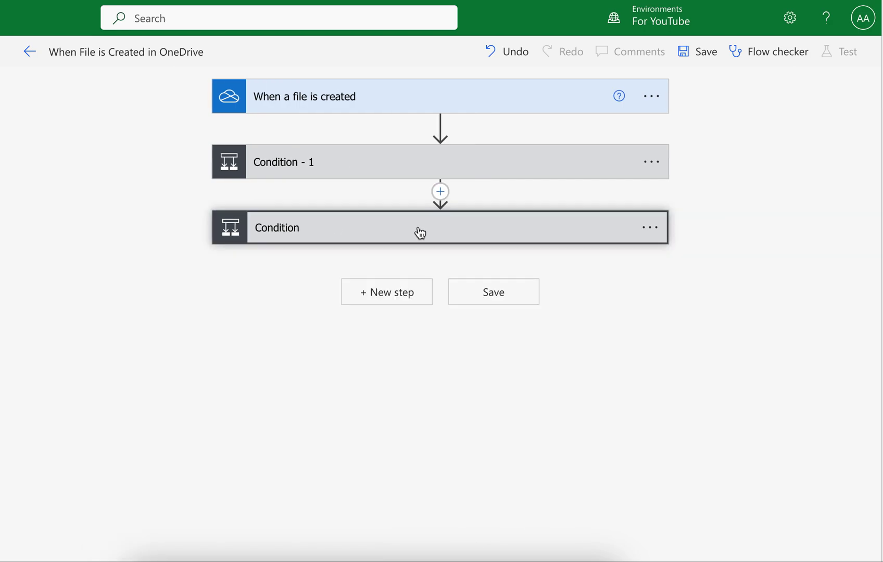
Delete the empty extra Condition step and expand Condition - 1 again.
click(659, 225)
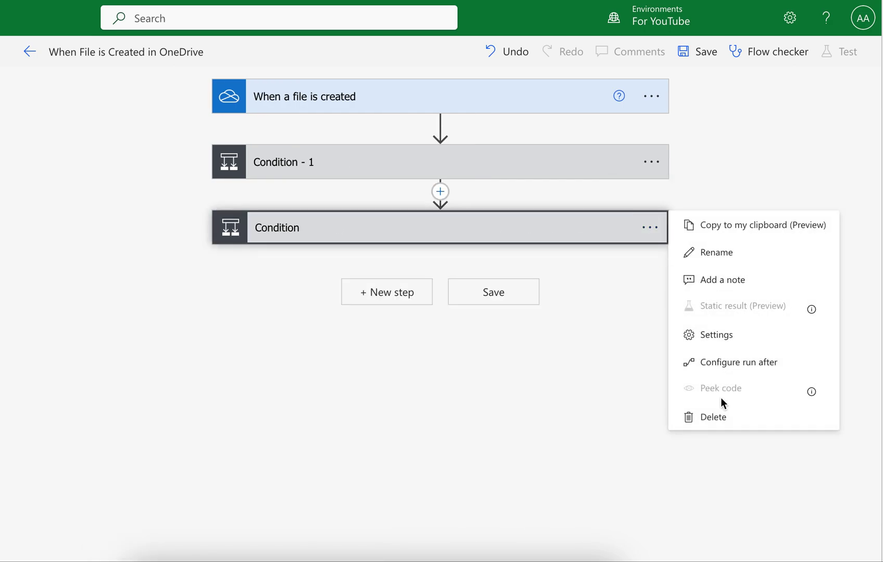
click(722, 415)
click(365, 312)
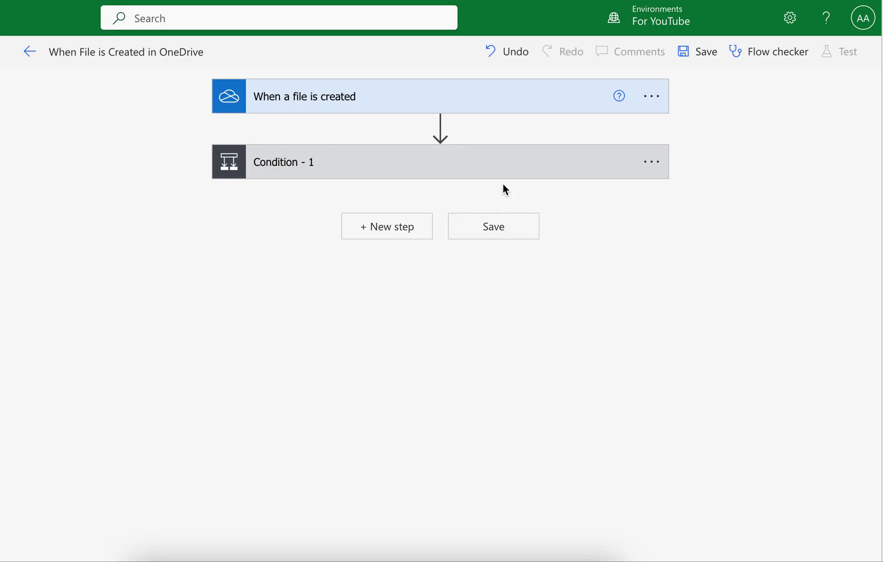
click(460, 165)
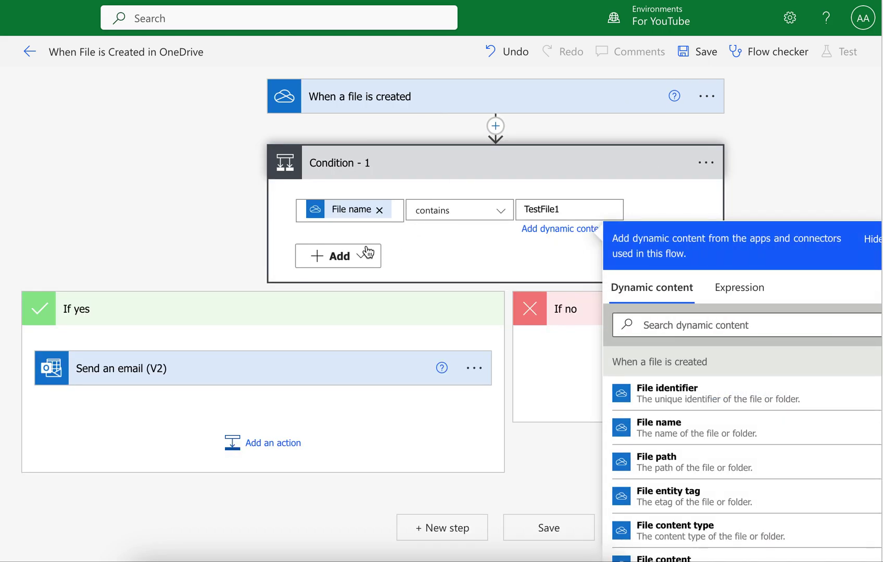
Add an And row to Condition - 1: File name does not contain 'xyz'.
click(462, 253)
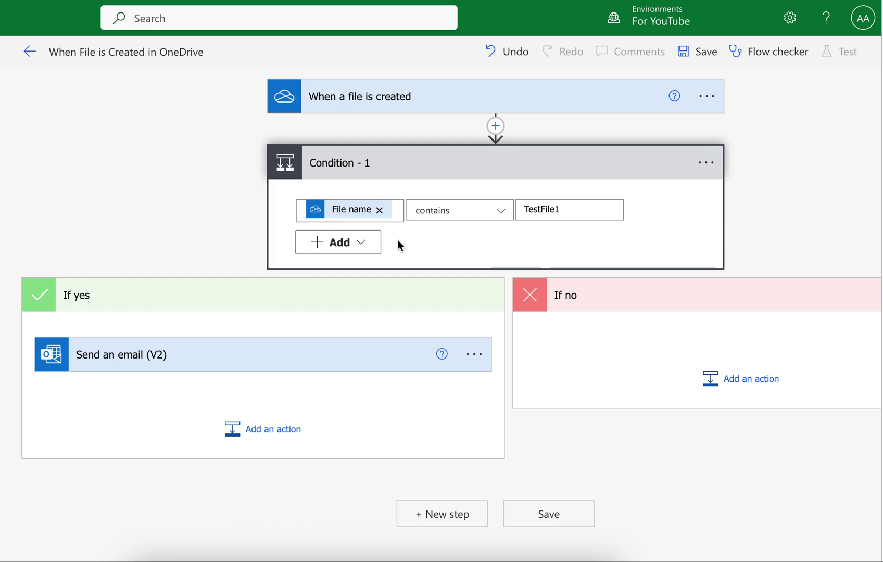
click(372, 246)
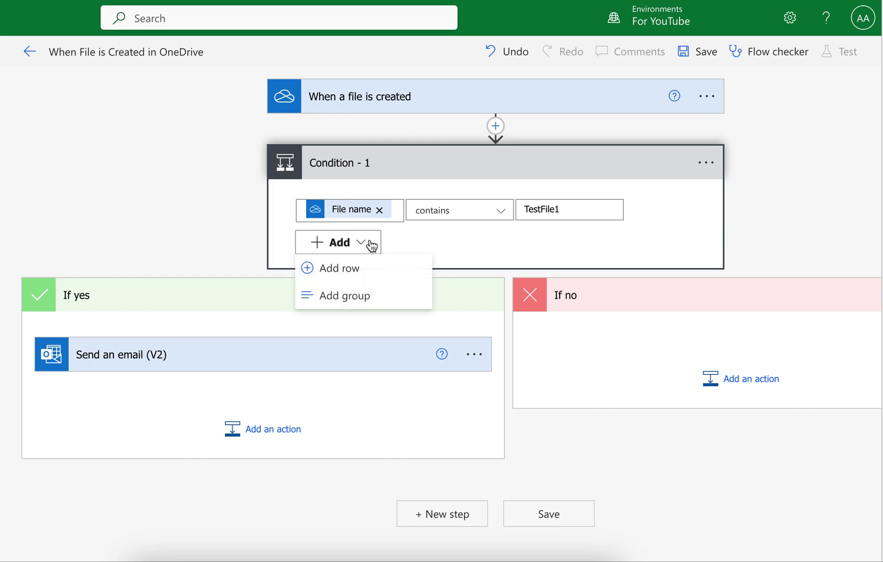
click(353, 270)
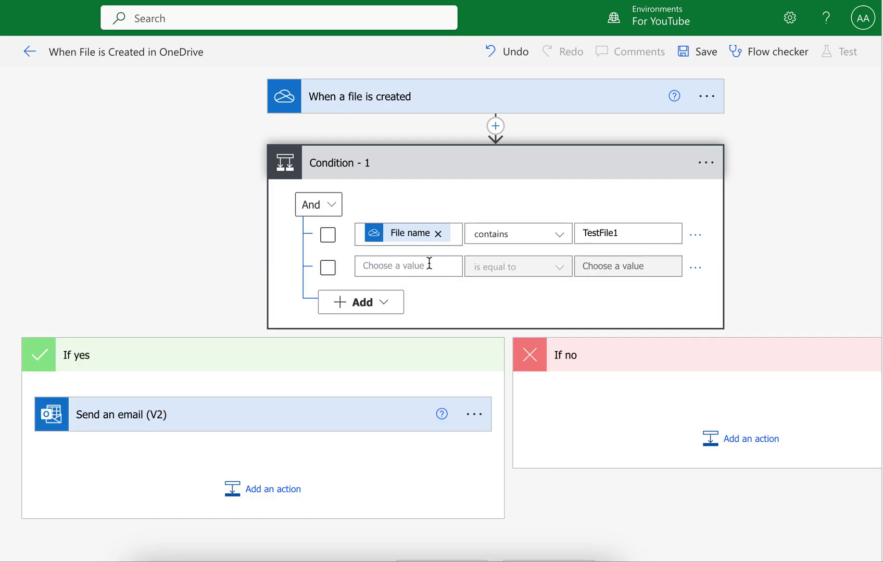
click(430, 264)
click(608, 482)
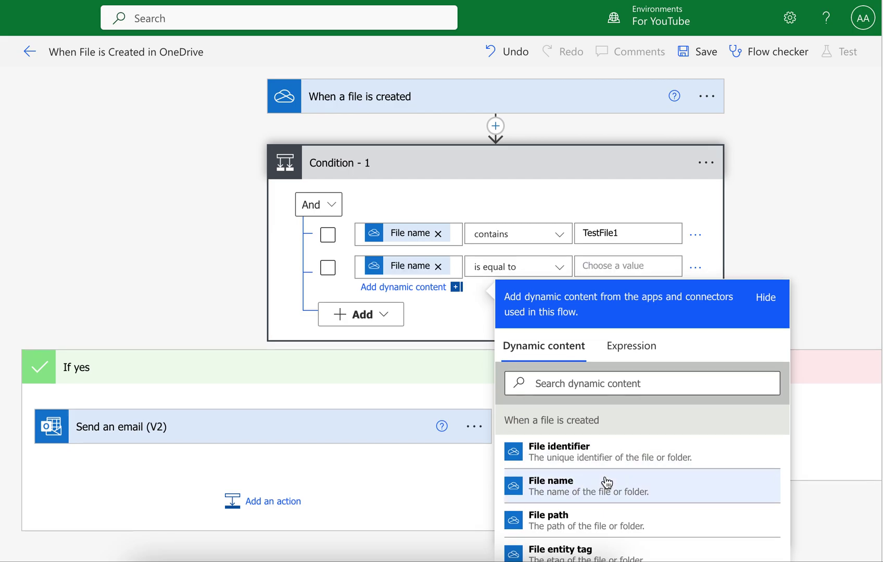
click(519, 270)
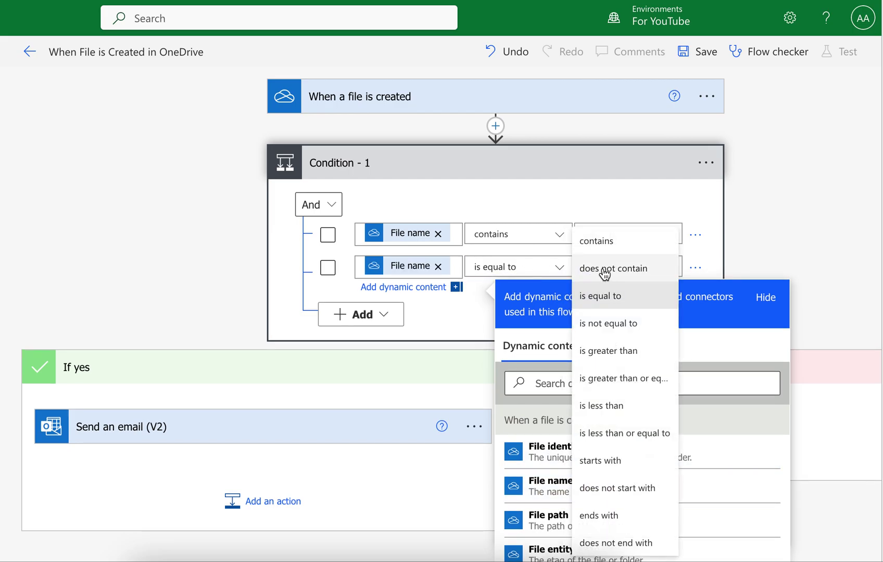
click(607, 268)
click(641, 264)
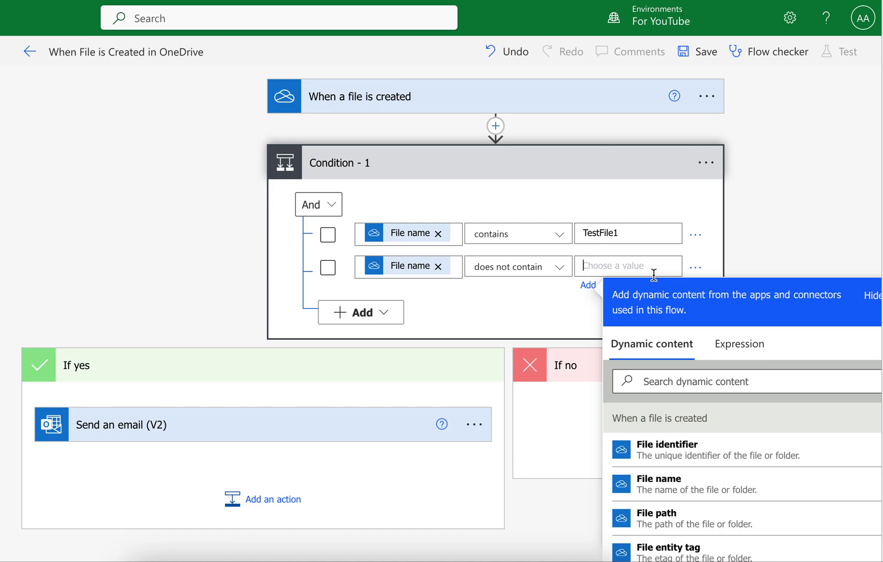
text(xyz)
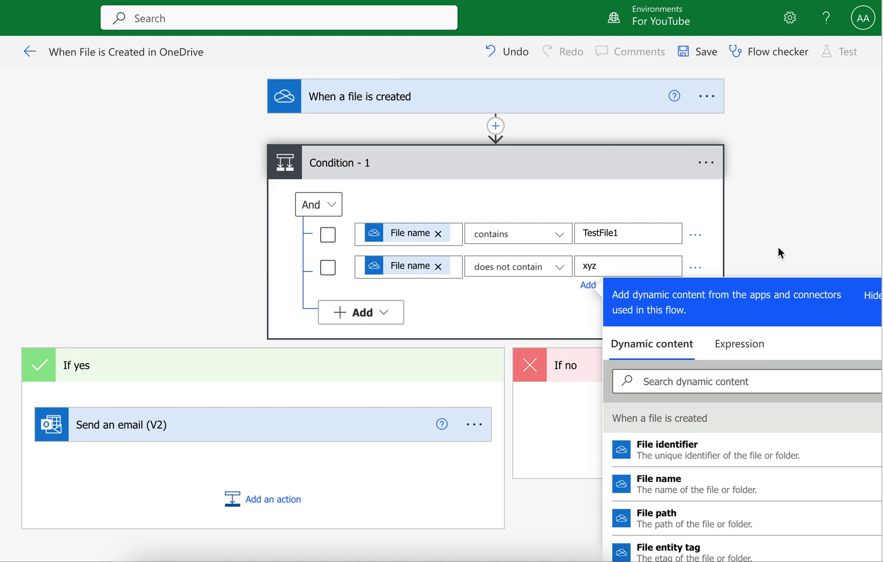
click(779, 252)
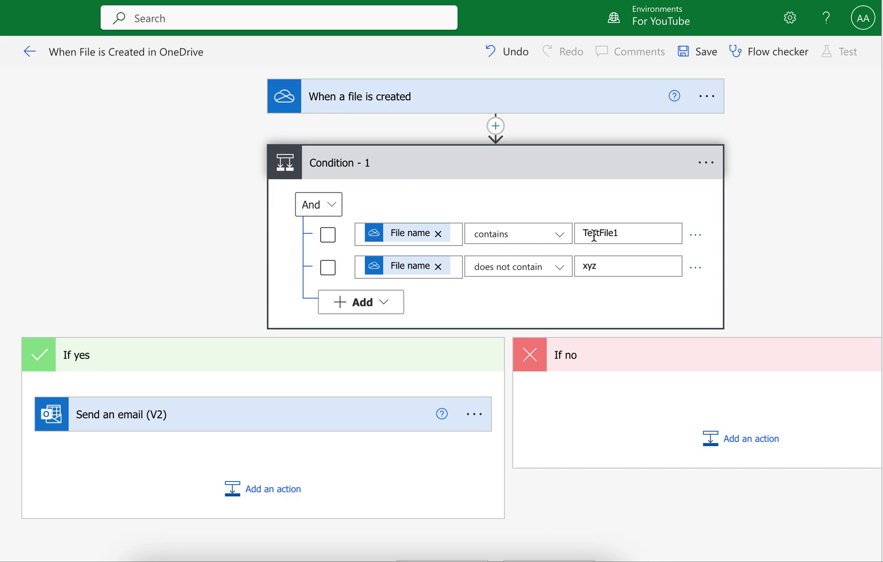
drag(622, 233, 579, 232)
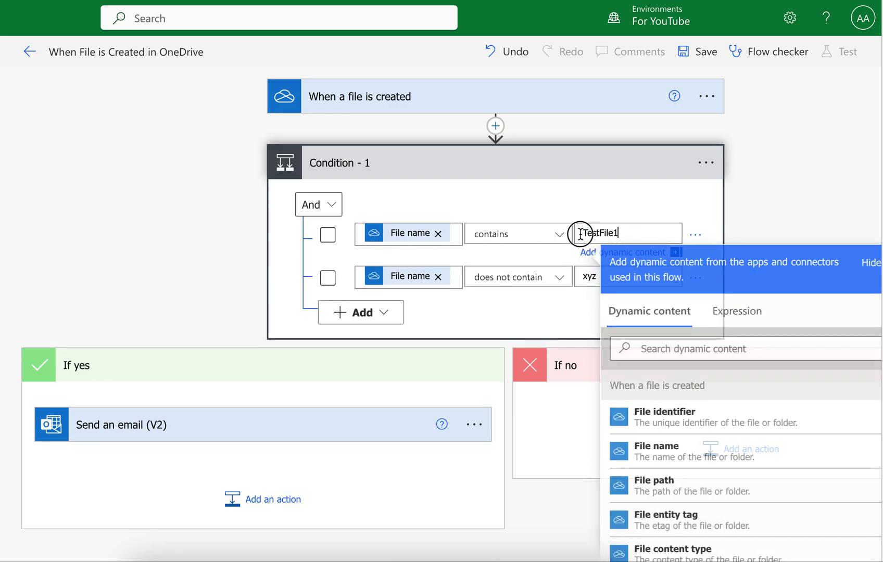
click(624, 232)
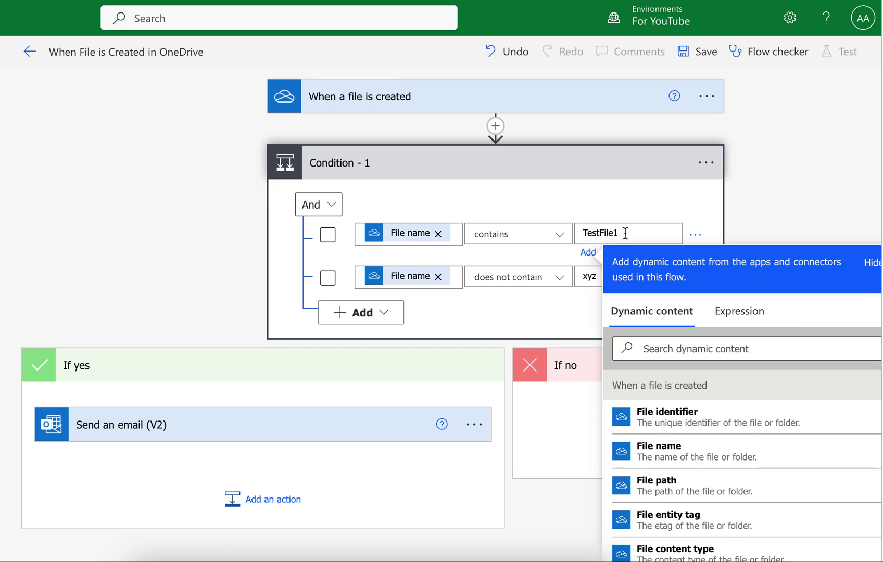
click(460, 321)
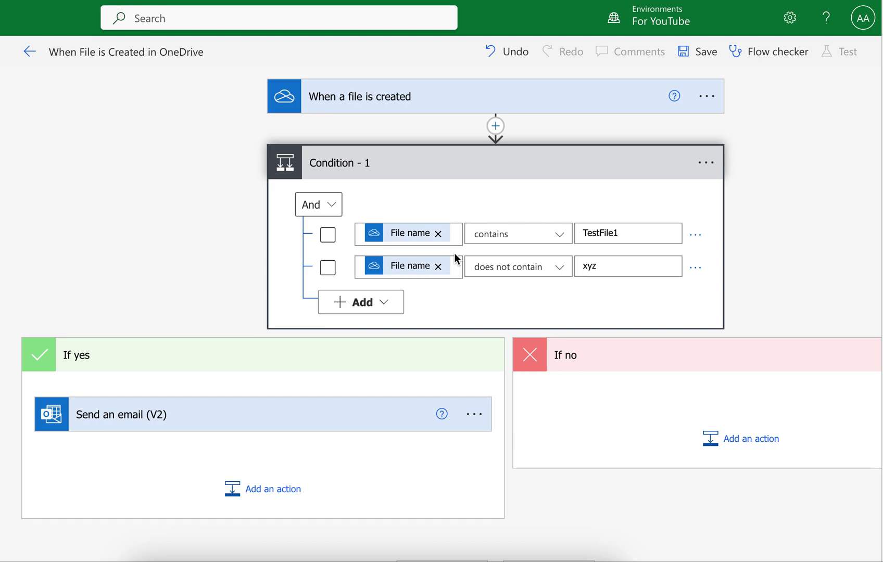
scroll(574, 392, right, 3)
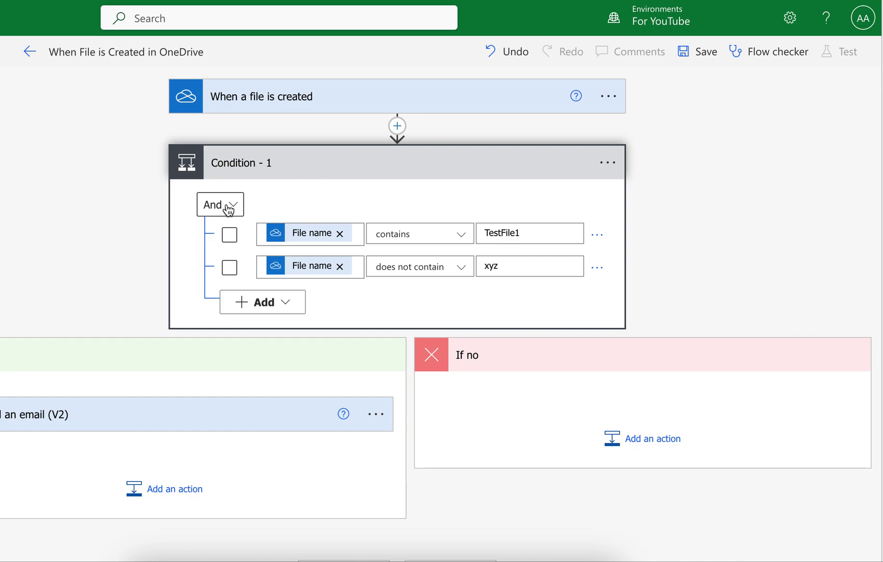
click(228, 208)
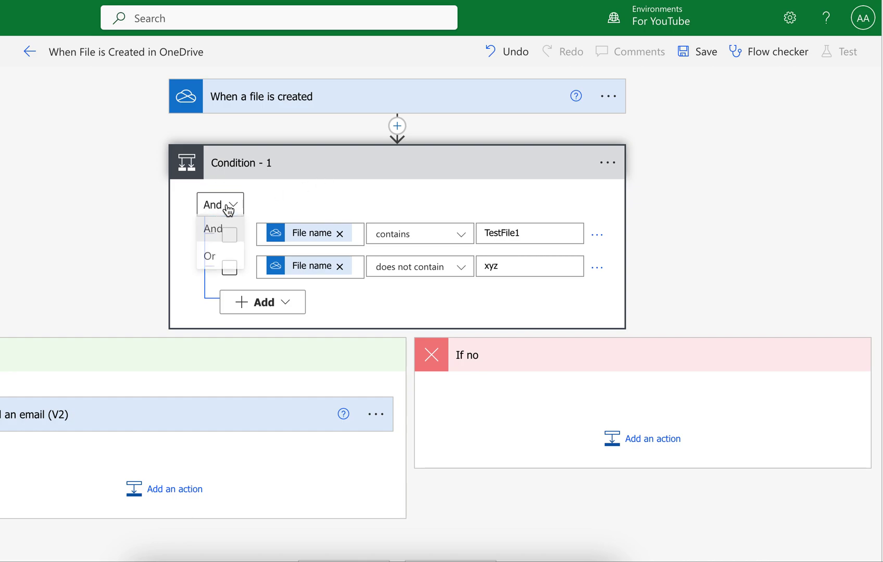
click(220, 255)
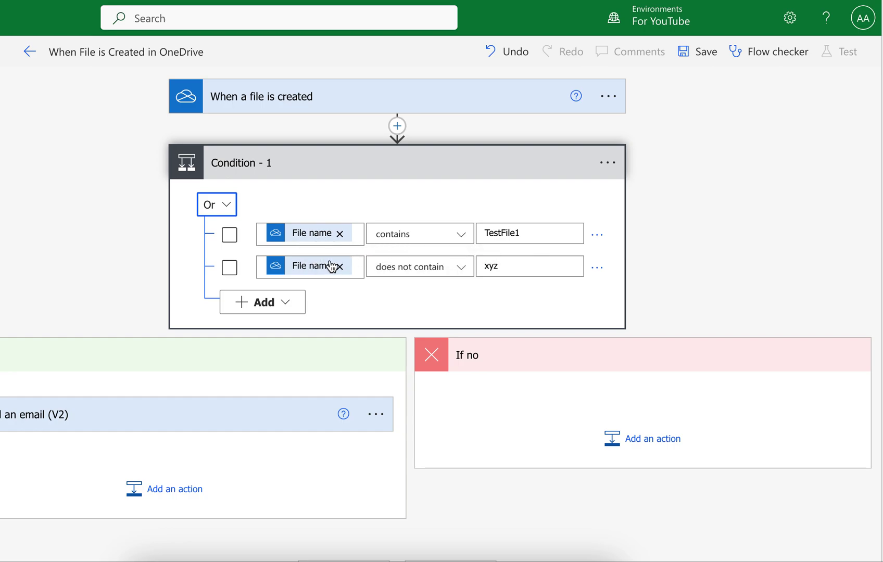
mouse_move(327, 269)
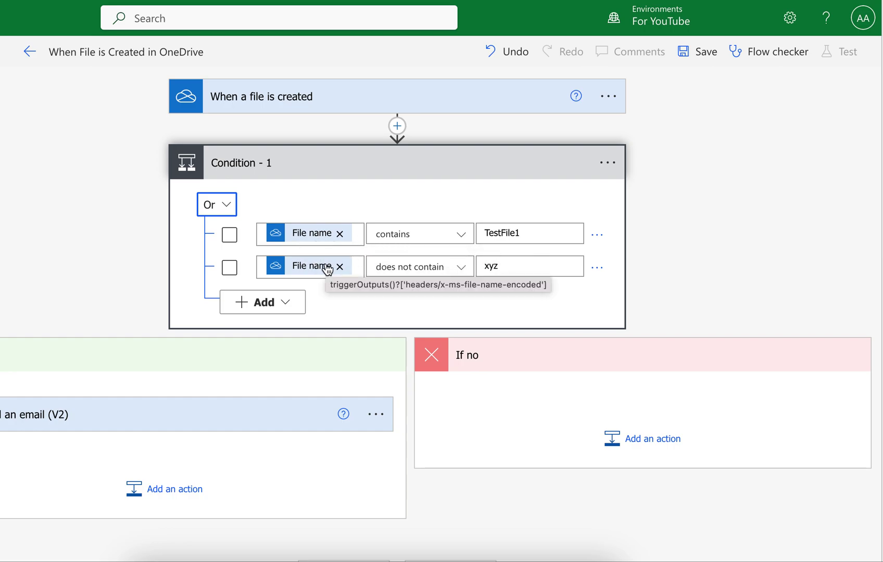
click(224, 204)
click(213, 230)
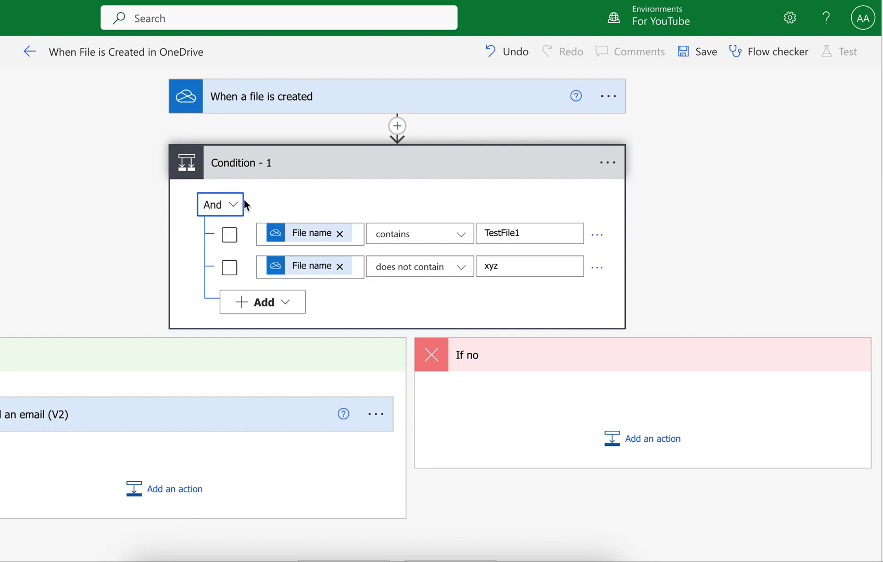
Add a blank third rule row under the two file-name rules in Condition - 1.
click(283, 308)
click(285, 329)
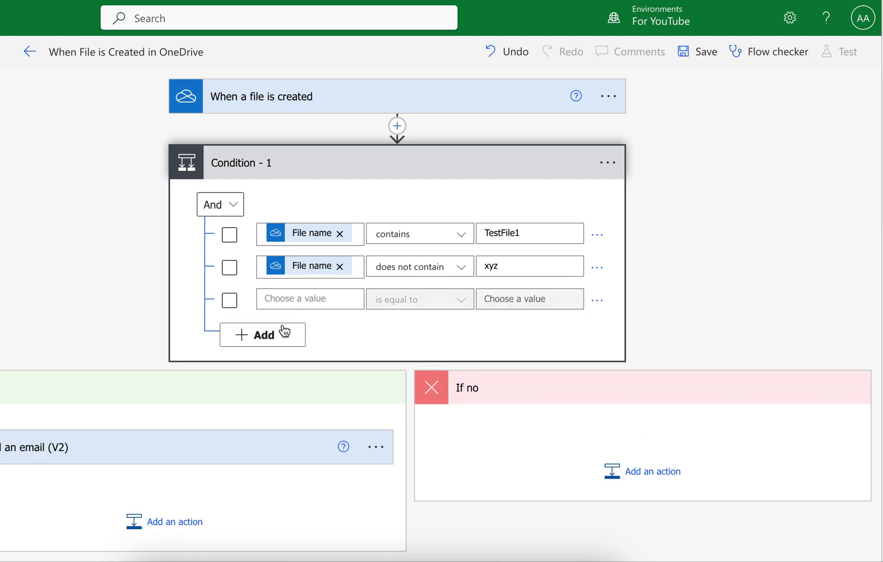
click(292, 299)
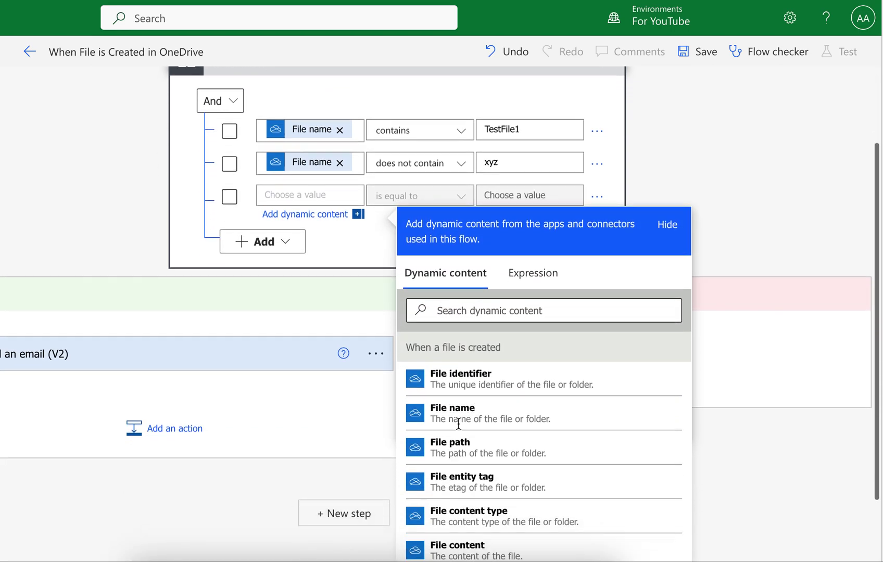
scroll(458, 424, down, 3)
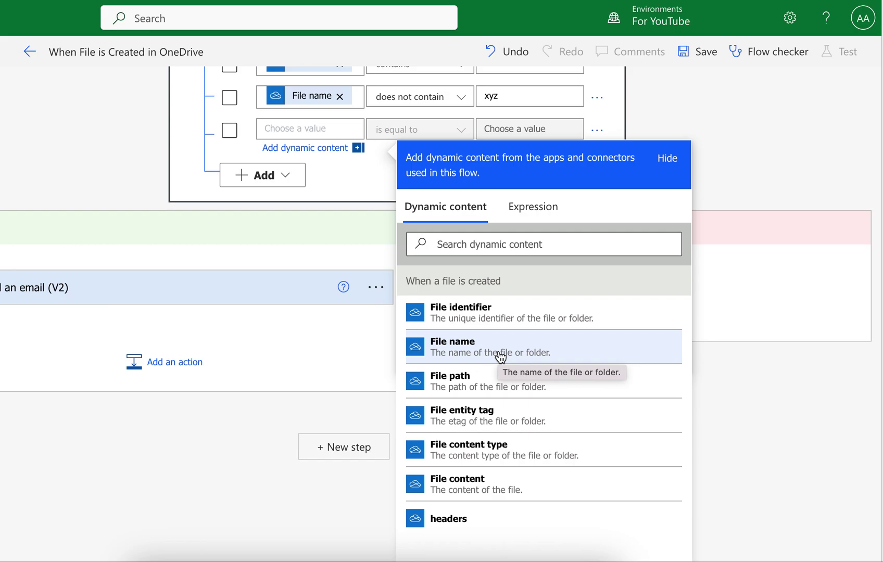
click(737, 125)
scroll(738, 125, up, 5)
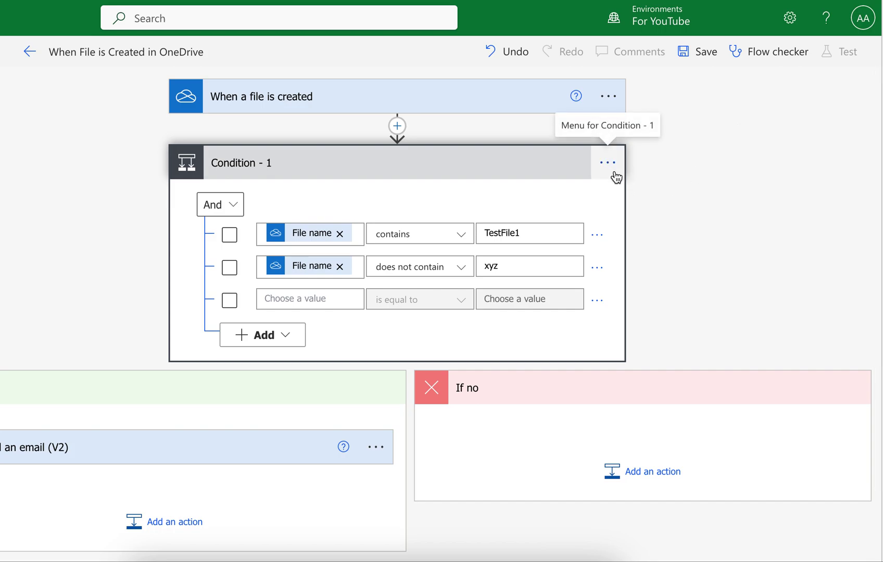
scroll(351, 323, down, 2)
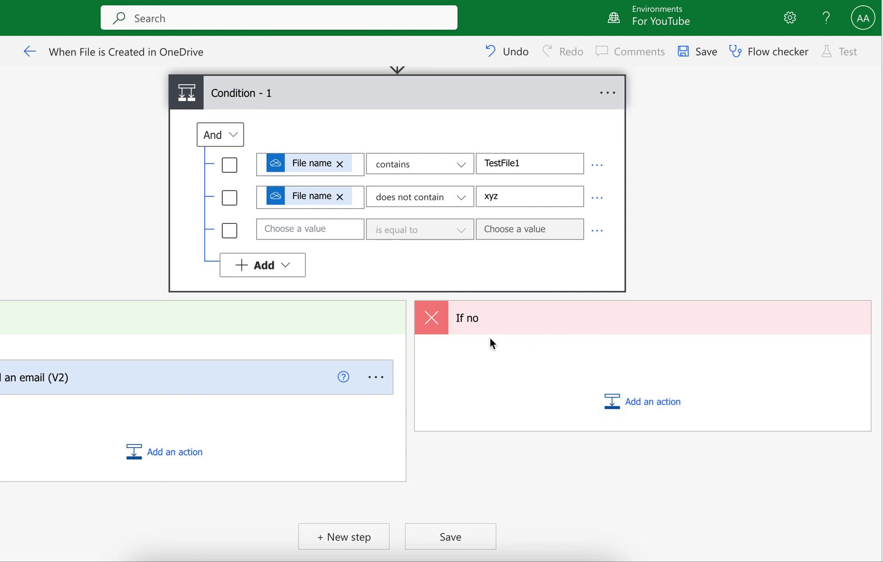
click(412, 101)
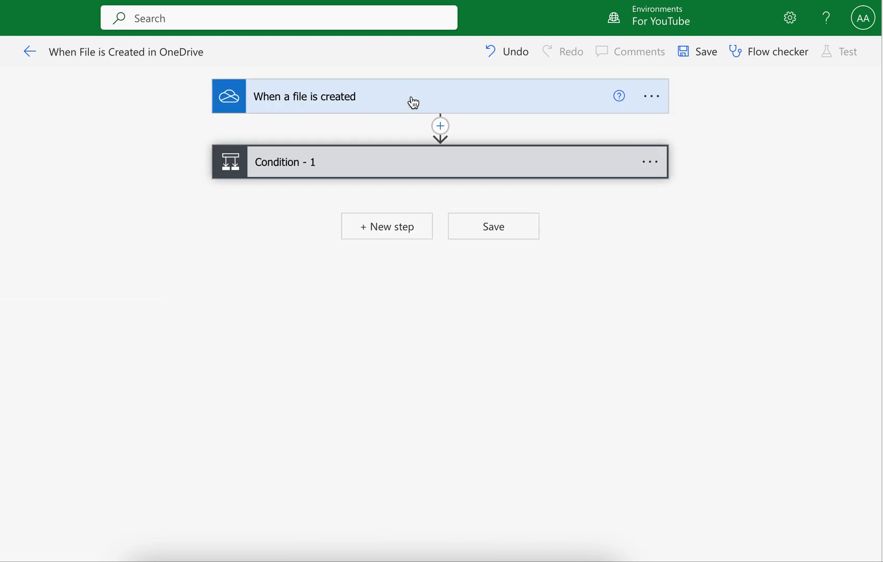
click(374, 234)
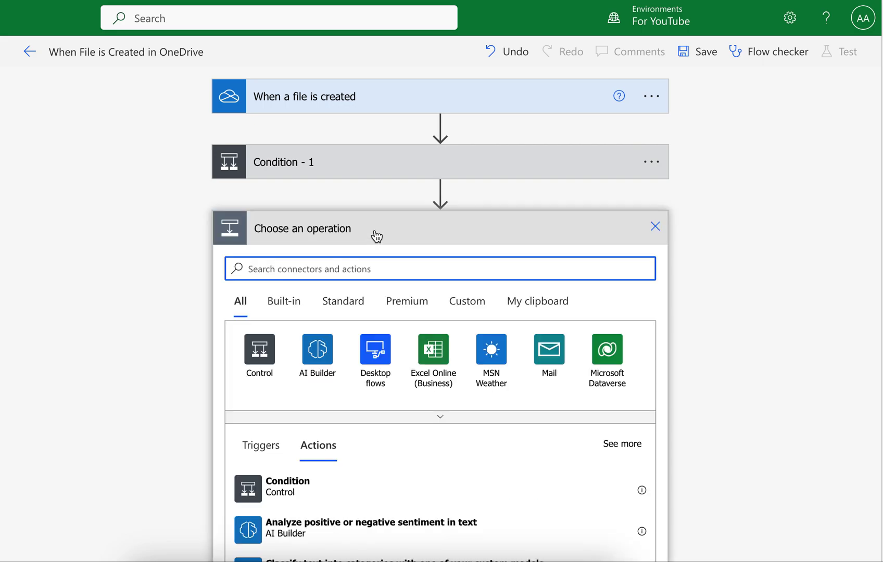
click(655, 228)
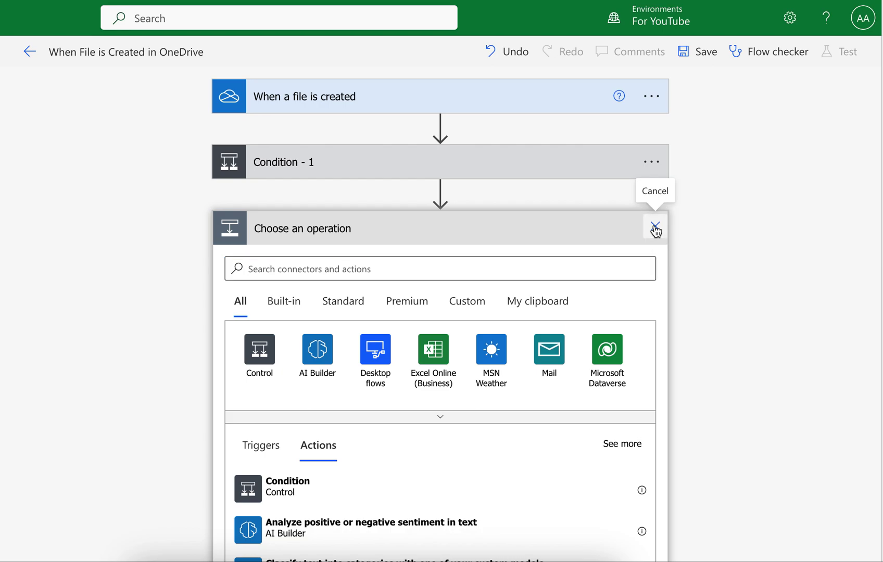